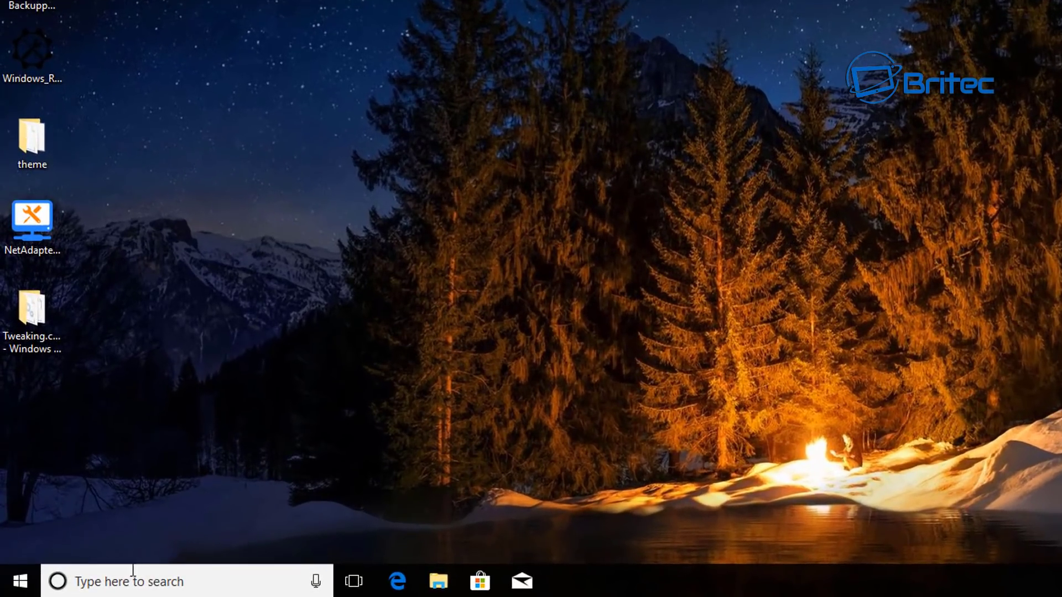
Restart the PC into the advanced startup environment from the Recovery section of Update & Security settings
{"action": "left_click", "coordinate": [17, 582]}
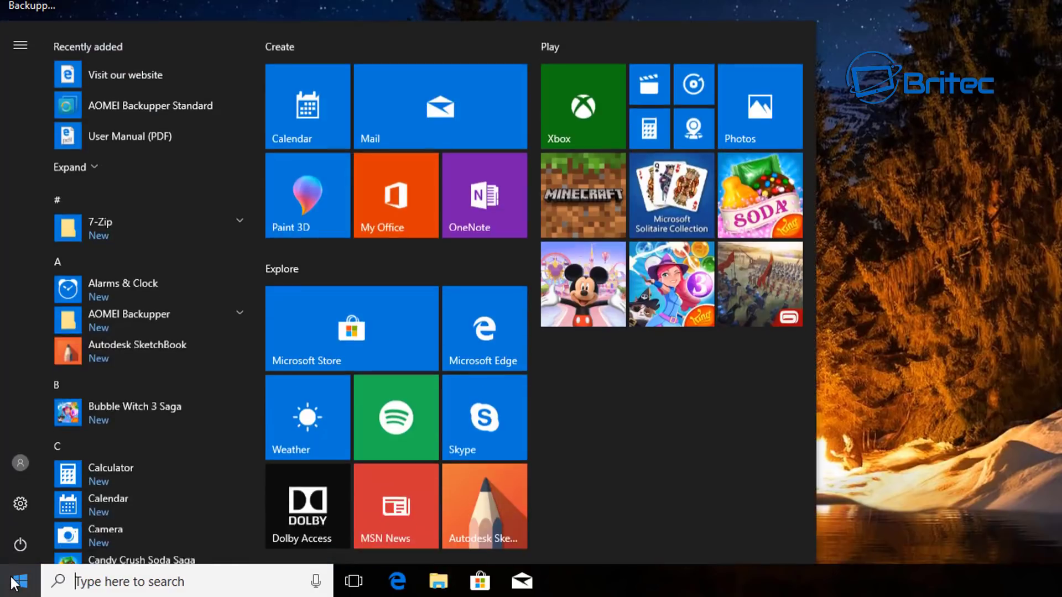
{"action": "left_click", "coordinate": [21, 503]}
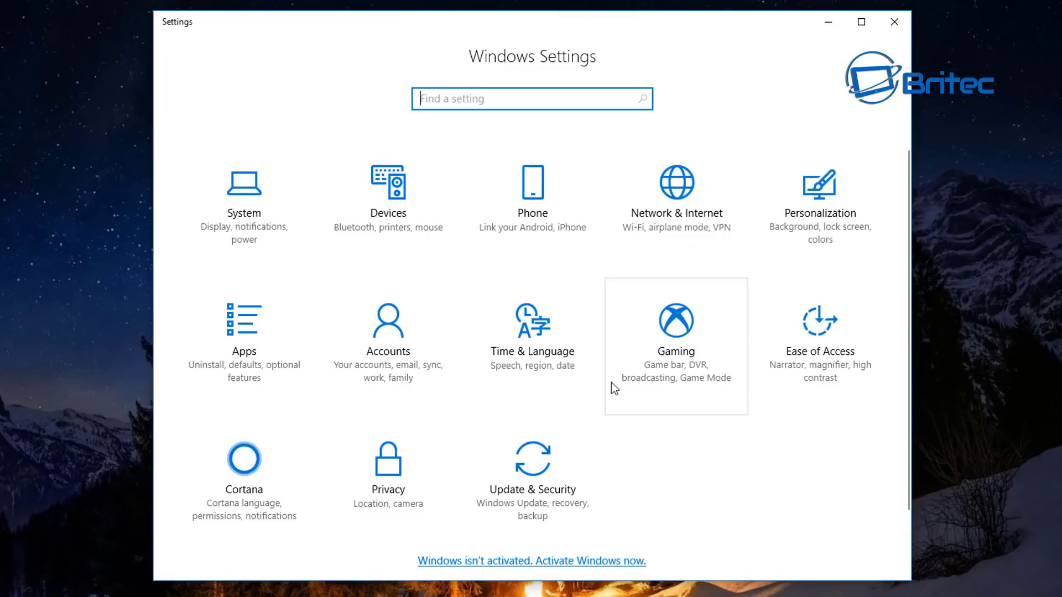
{"action": "left_click", "coordinate": [530, 487]}
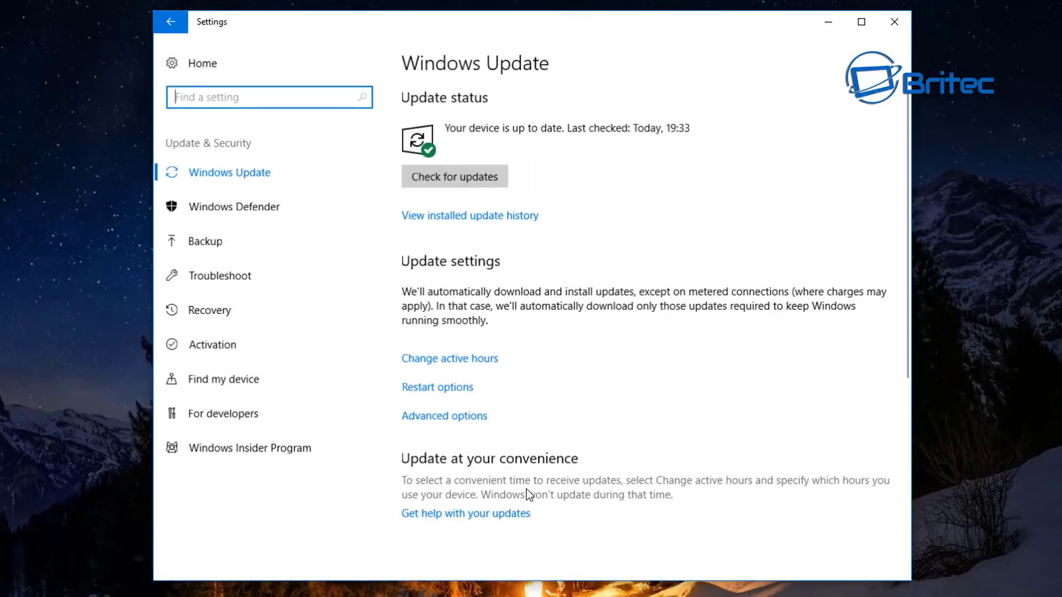
{"action": "left_click", "coordinate": [191, 311]}
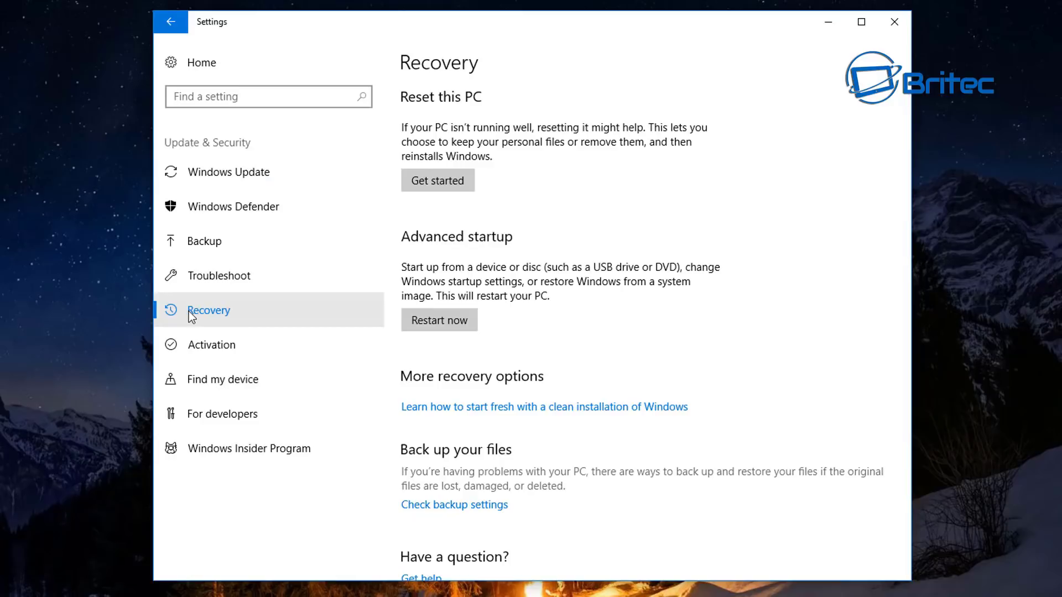
{"action": "left_click", "coordinate": [435, 326]}
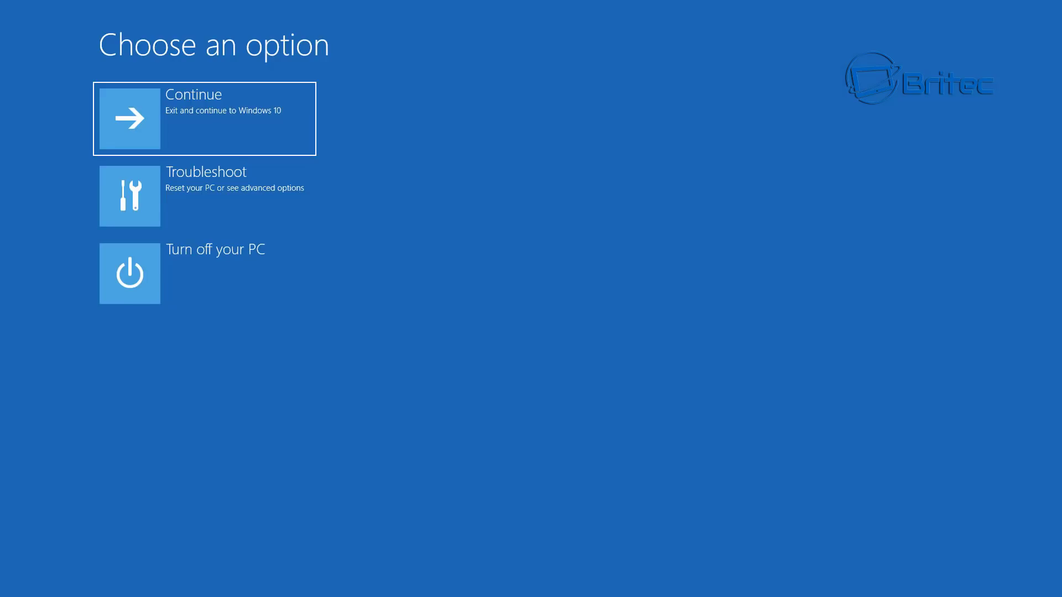
Run Startup Repair from the advanced troubleshooting options, continuing with the listed user account
{"action": "key", "text": "Down"}
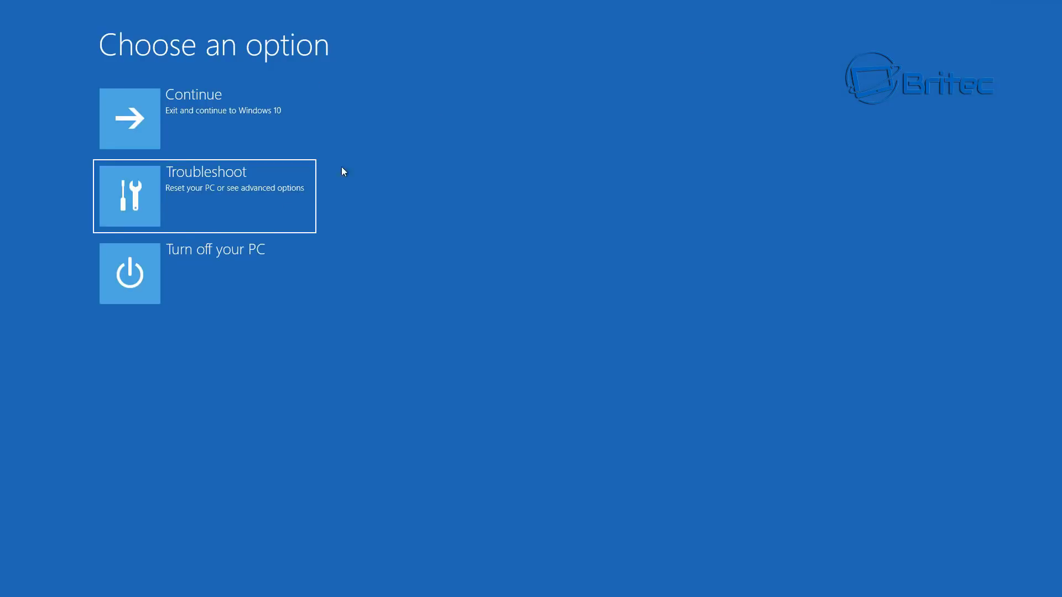
{"action": "left_click", "coordinate": [285, 204]}
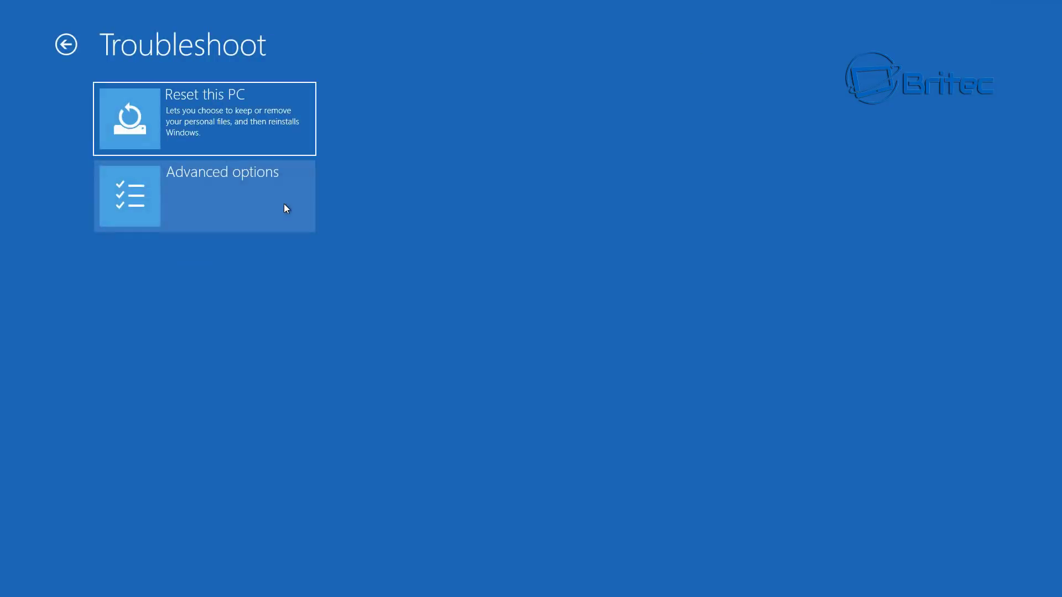
{"action": "left_click", "coordinate": [251, 166]}
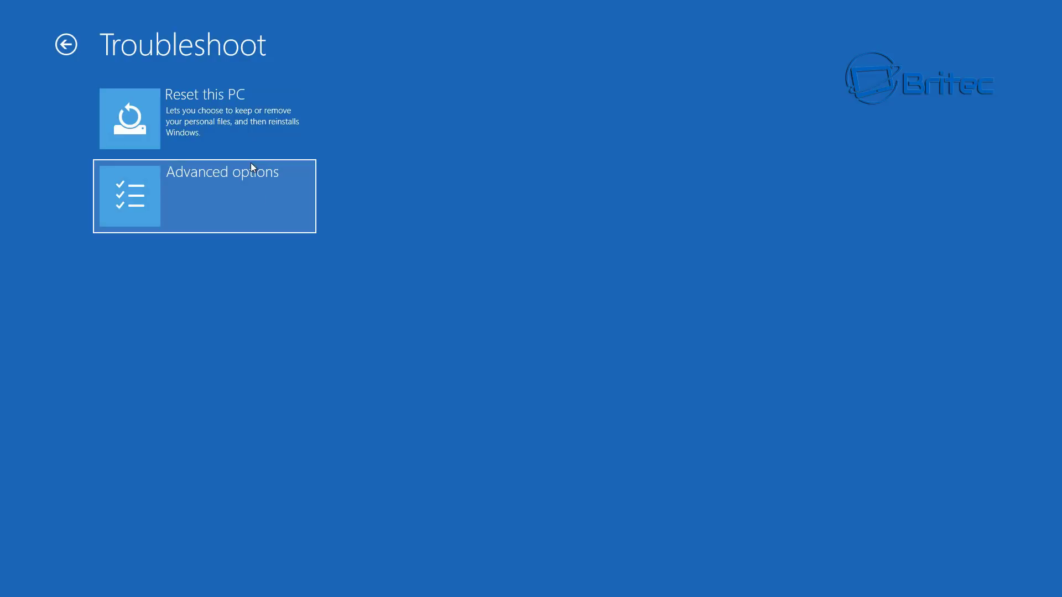
{"action": "left_click", "coordinate": [218, 197]}
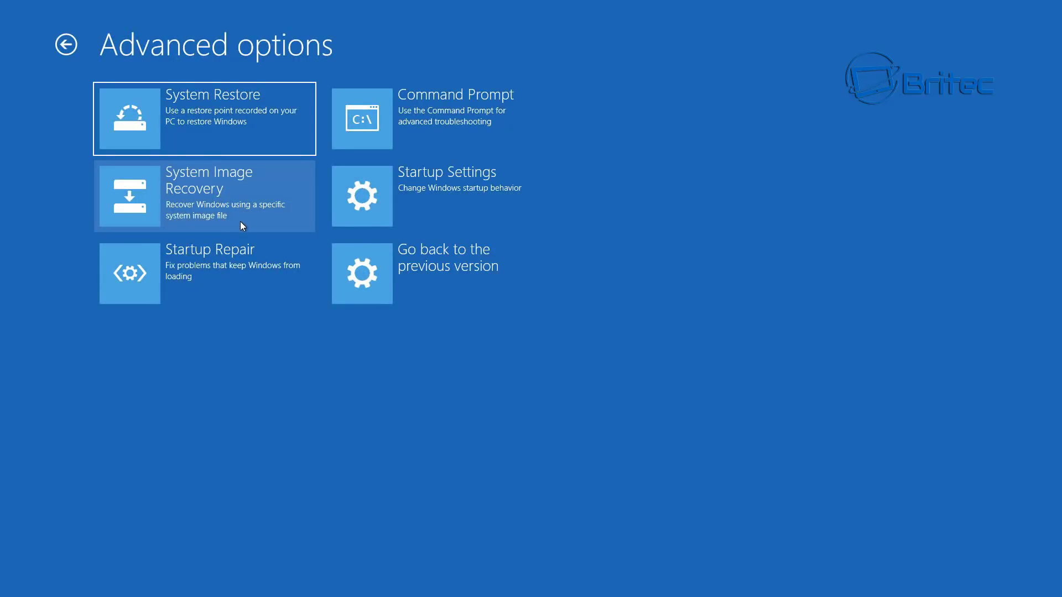
{"action": "key", "text": "Down"}
{"action": "key", "text": "Down"}
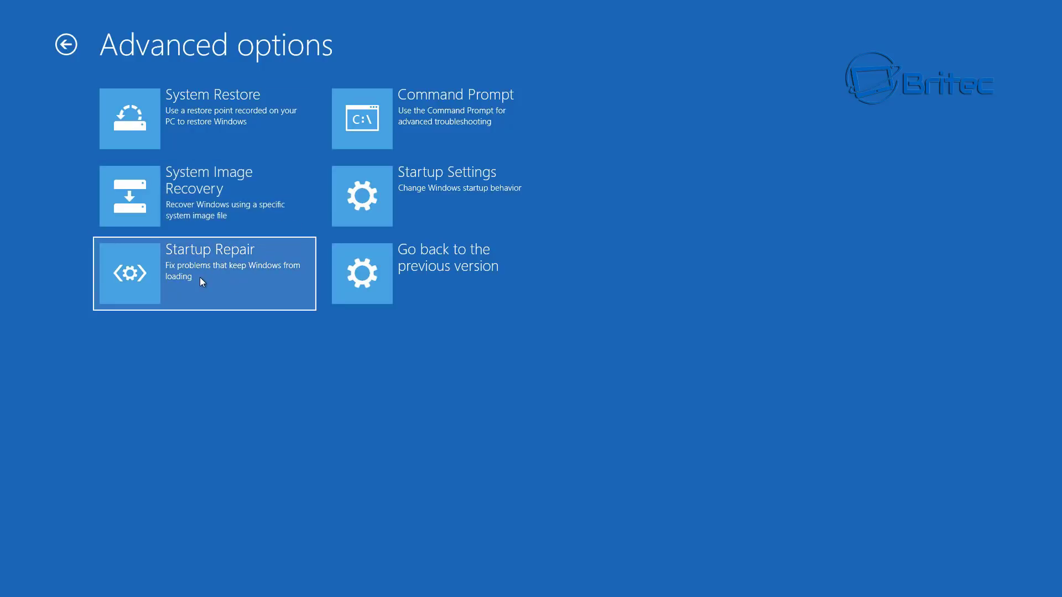
{"action": "key", "text": "Return"}
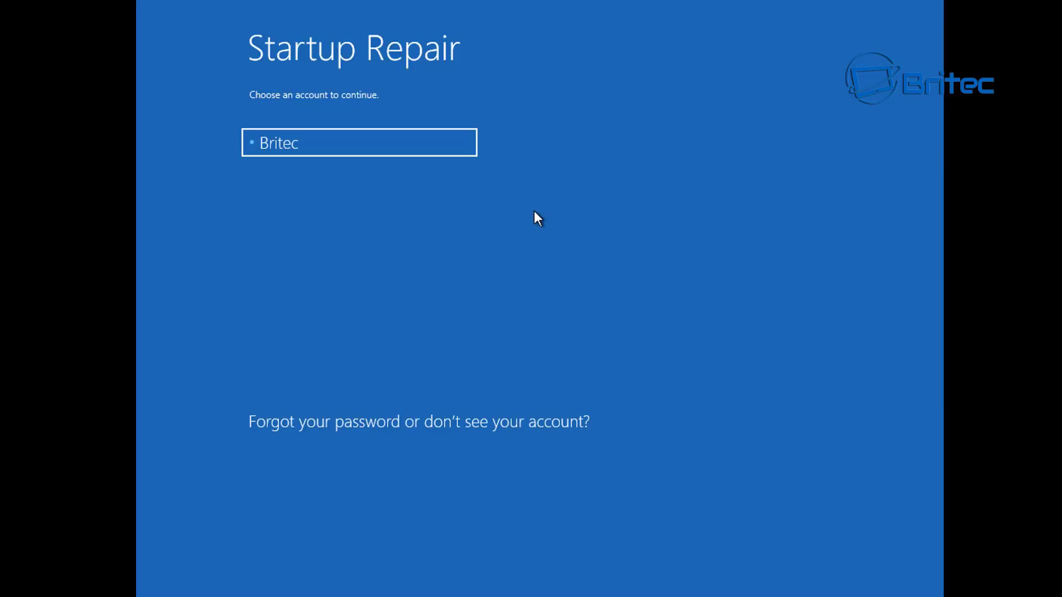
{"action": "left_click", "coordinate": [326, 150]}
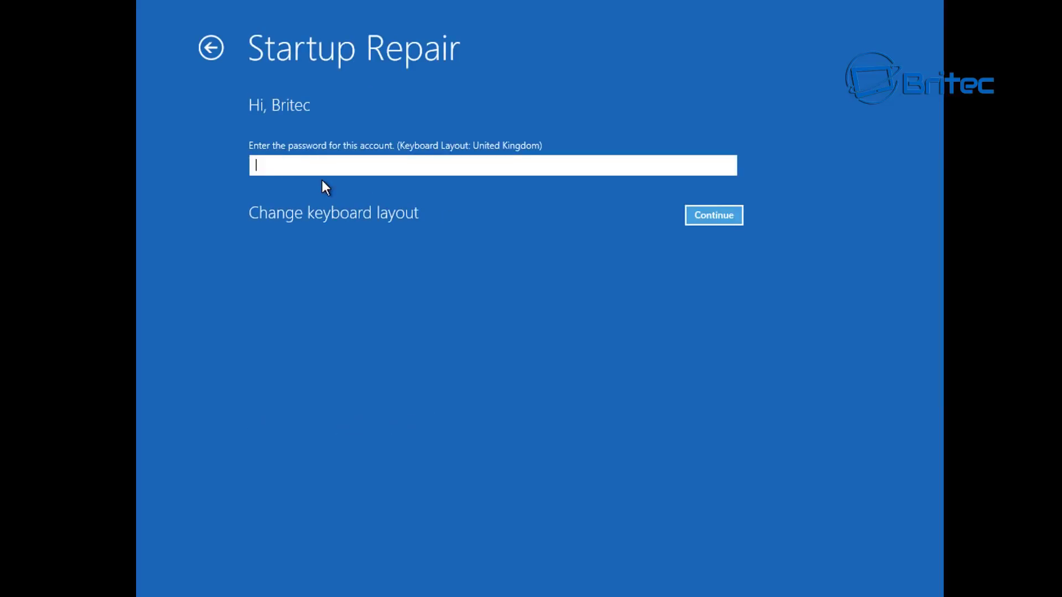
{"action": "left_click", "coordinate": [723, 215]}
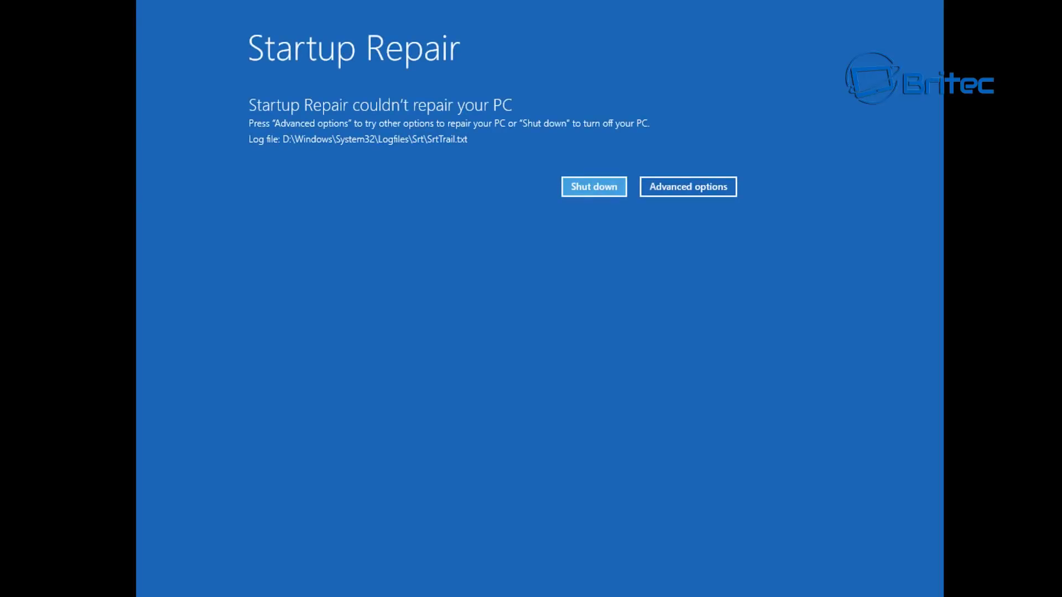
Return to the advanced troubleshooting options, start System Restore with the listed account and select the manual restore point described as "backup"
{"action": "left_click", "coordinate": [692, 188]}
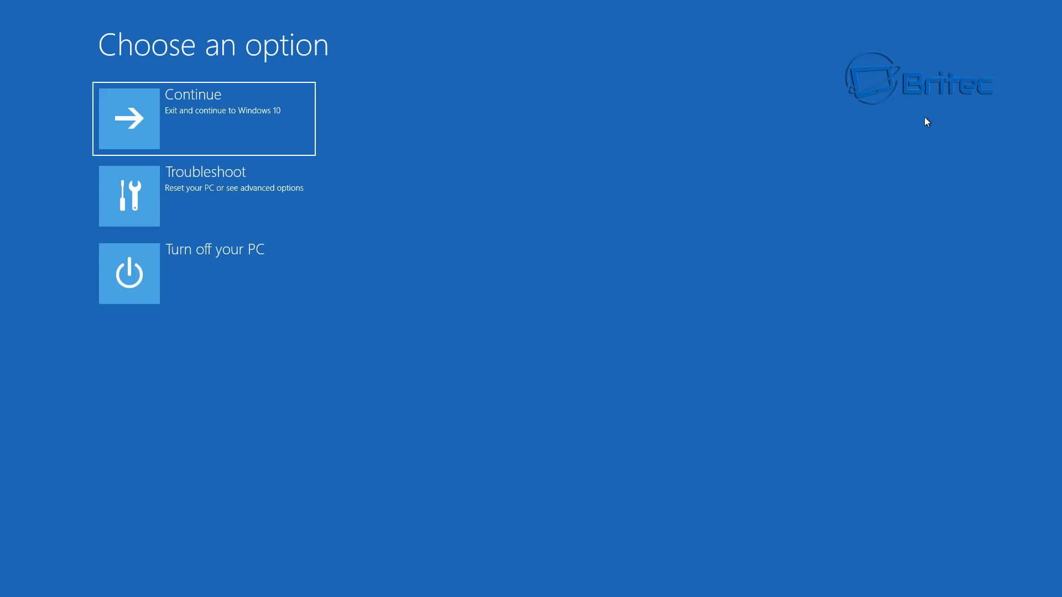
{"action": "left_click", "coordinate": [254, 199]}
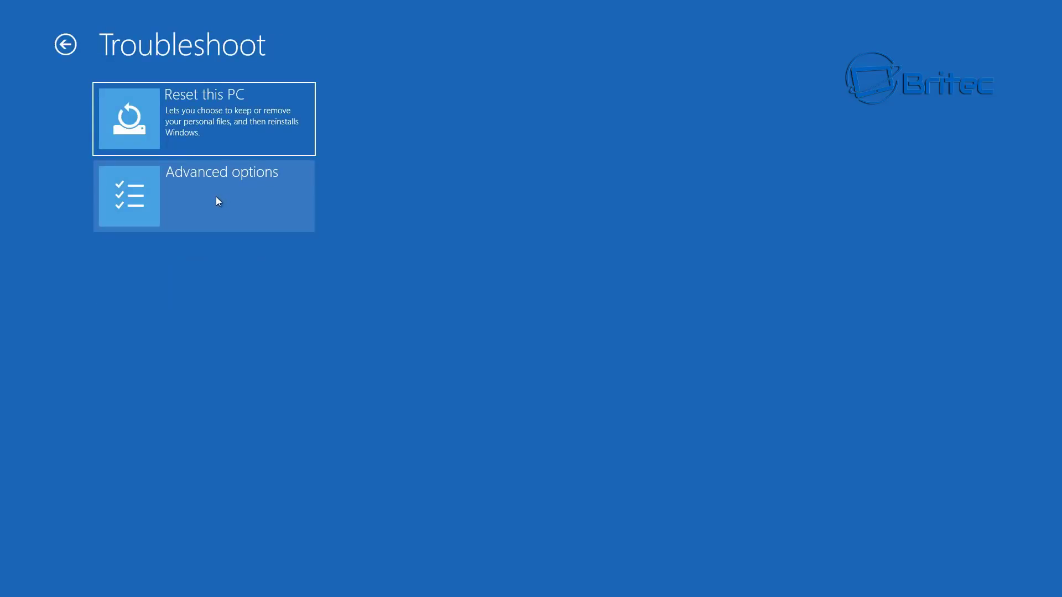
{"action": "left_click", "coordinate": [250, 200]}
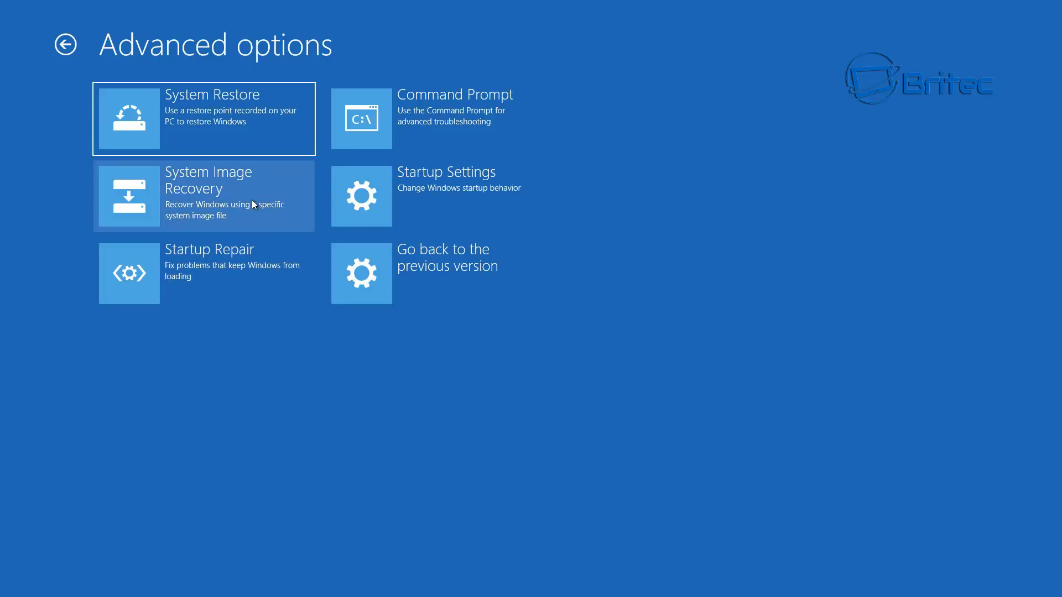
{"action": "left_click", "coordinate": [221, 127]}
{"action": "left_click", "coordinate": [349, 145]}
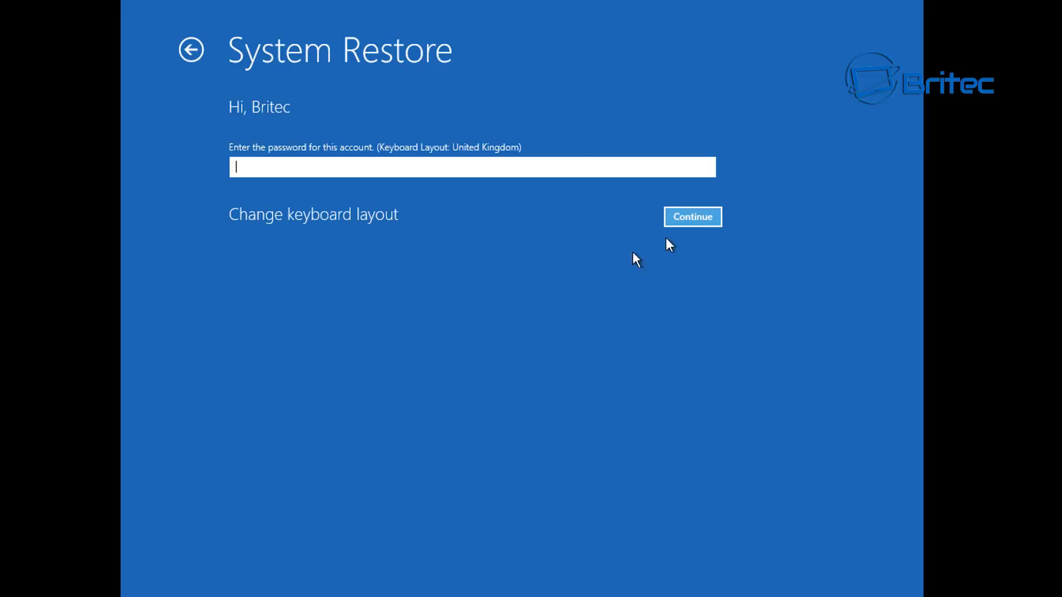
{"action": "left_click", "coordinate": [691, 223]}
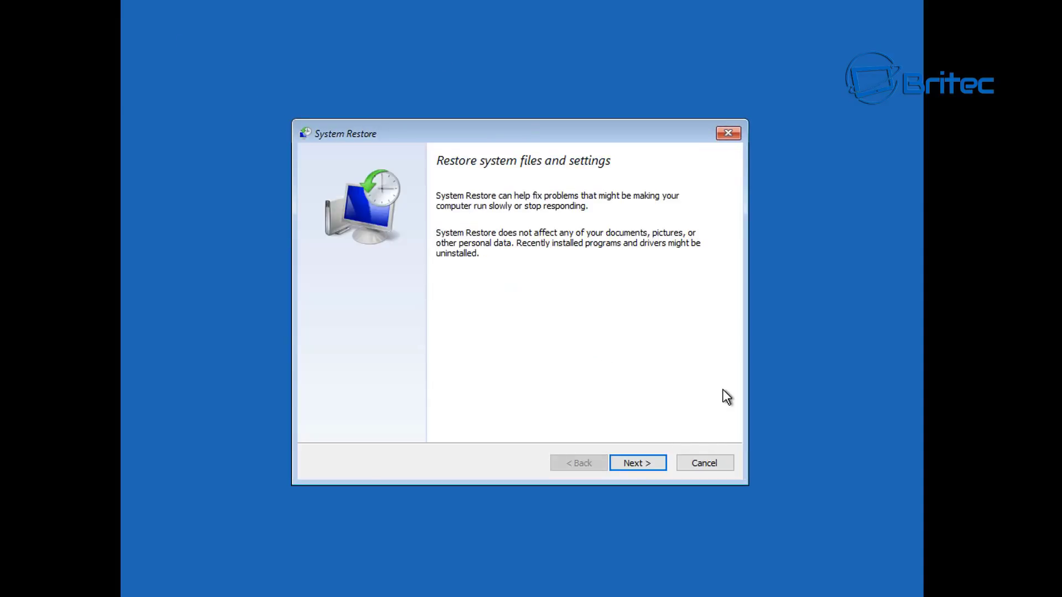
{"action": "left_click", "coordinate": [635, 458]}
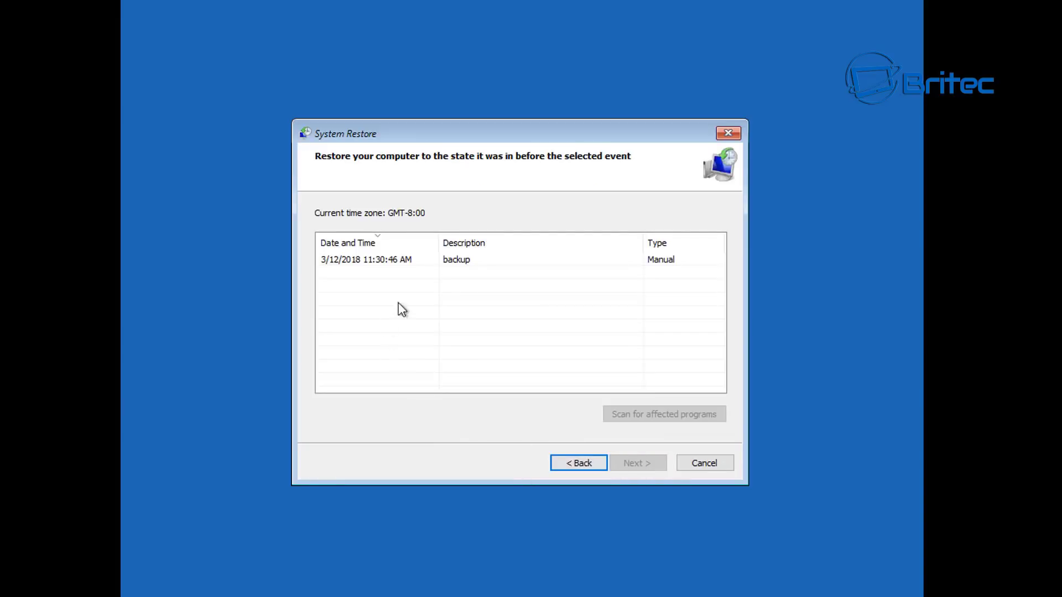
{"action": "left_click", "coordinate": [385, 259]}
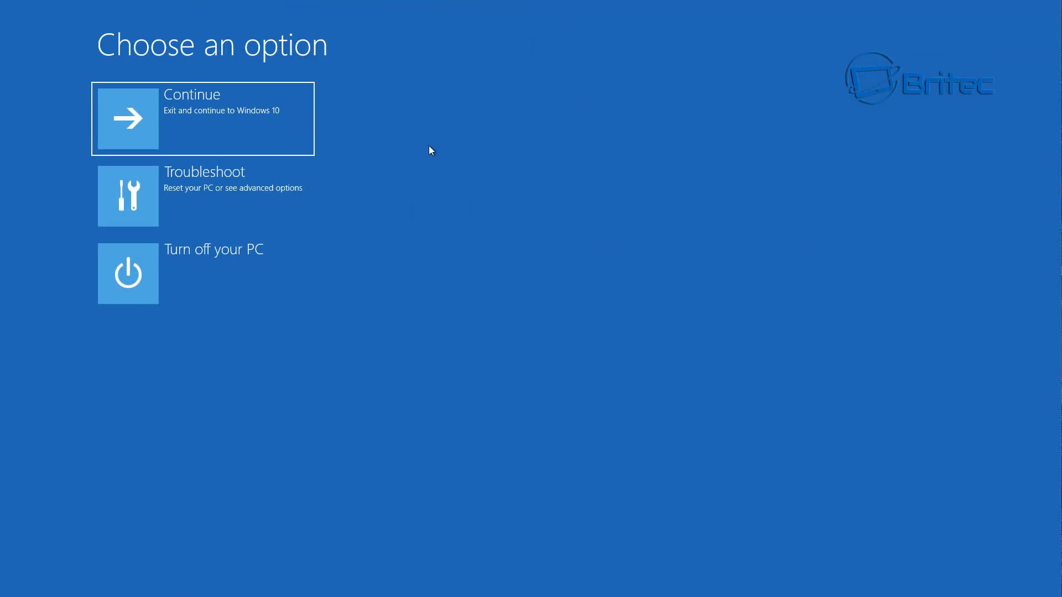
Open Command Prompt from the advanced troubleshooting options with the listed account and run sfc /scannow
{"action": "left_click", "coordinate": [264, 201]}
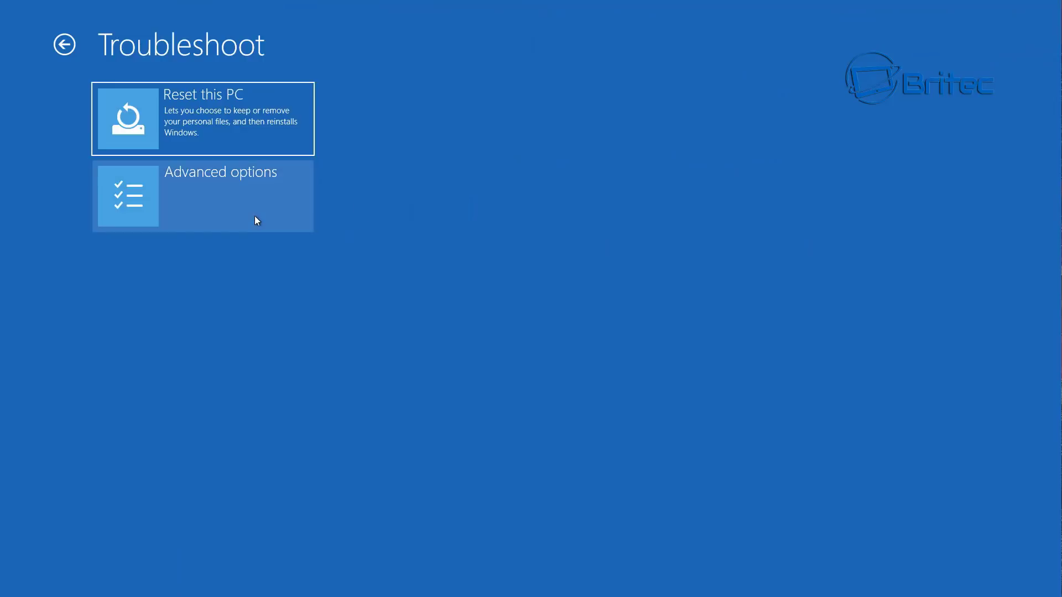
{"action": "left_click", "coordinate": [237, 206]}
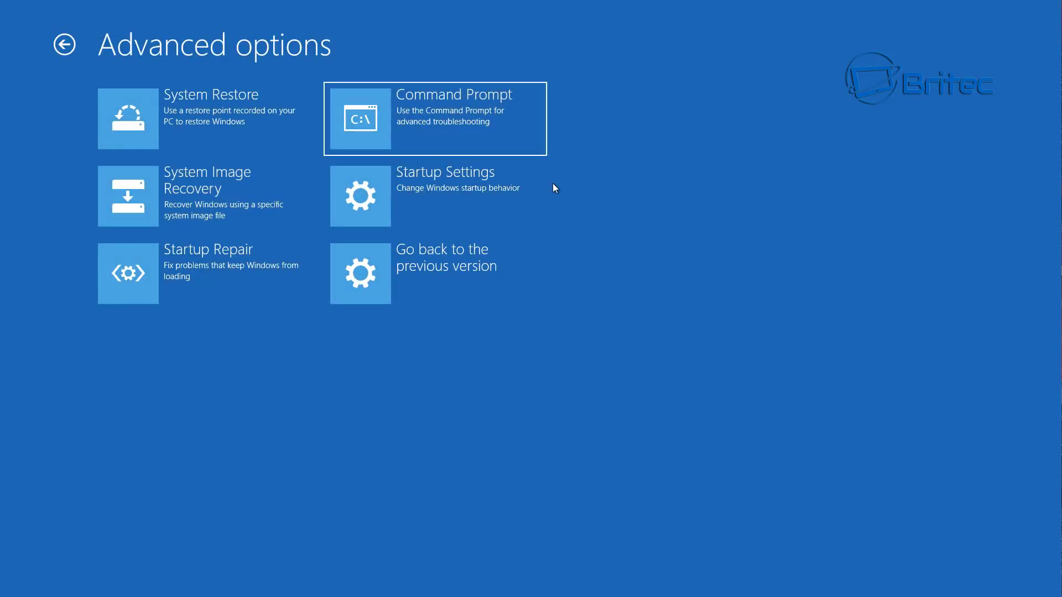
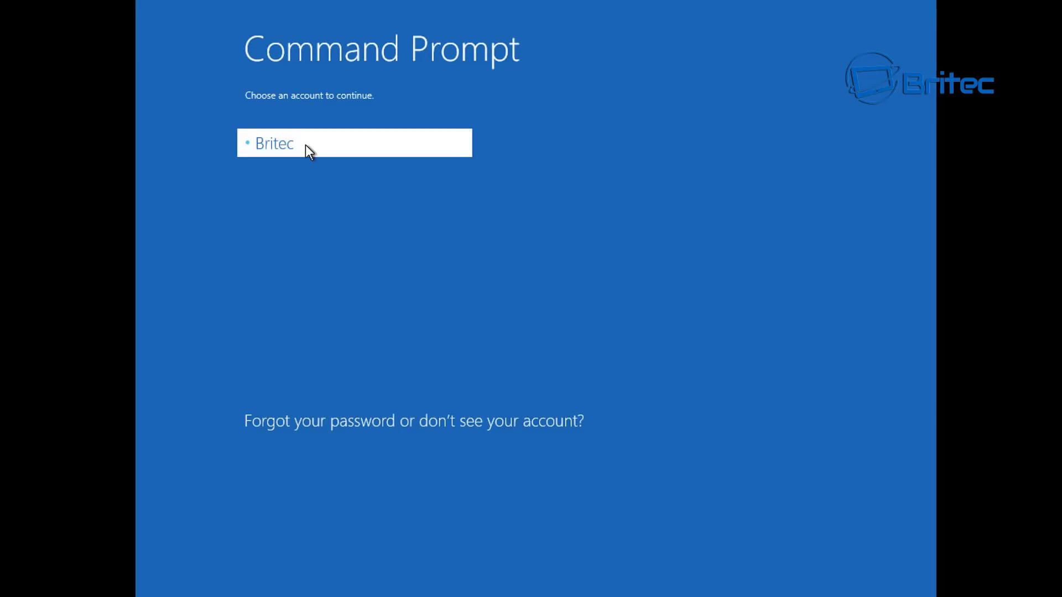
{"action": "left_click", "coordinate": [707, 222]}
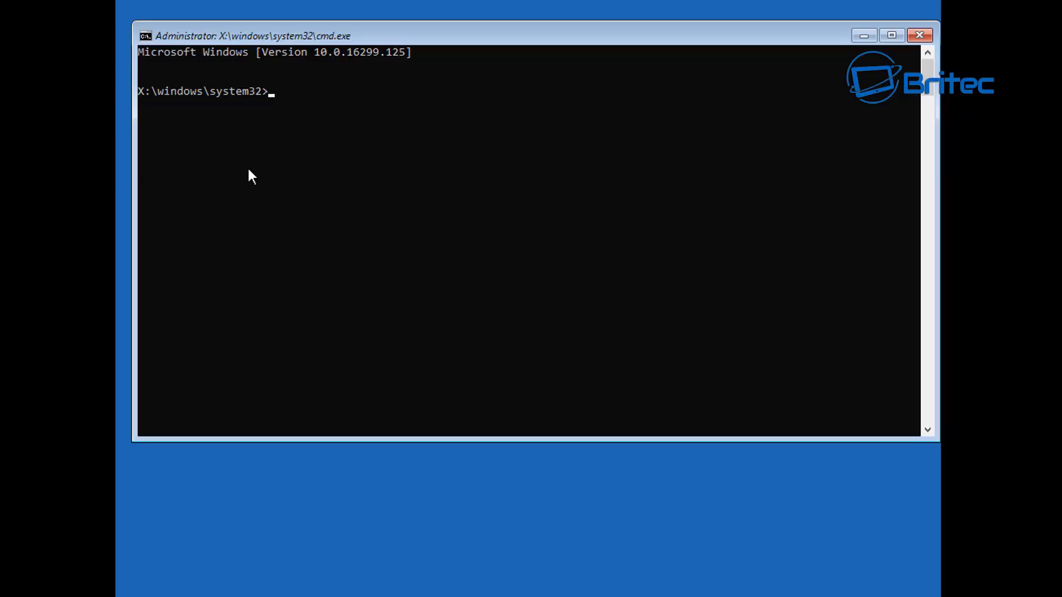
{"action": "type", "text": "sfc /scannow"}
{"action": "key", "text": "Return"}
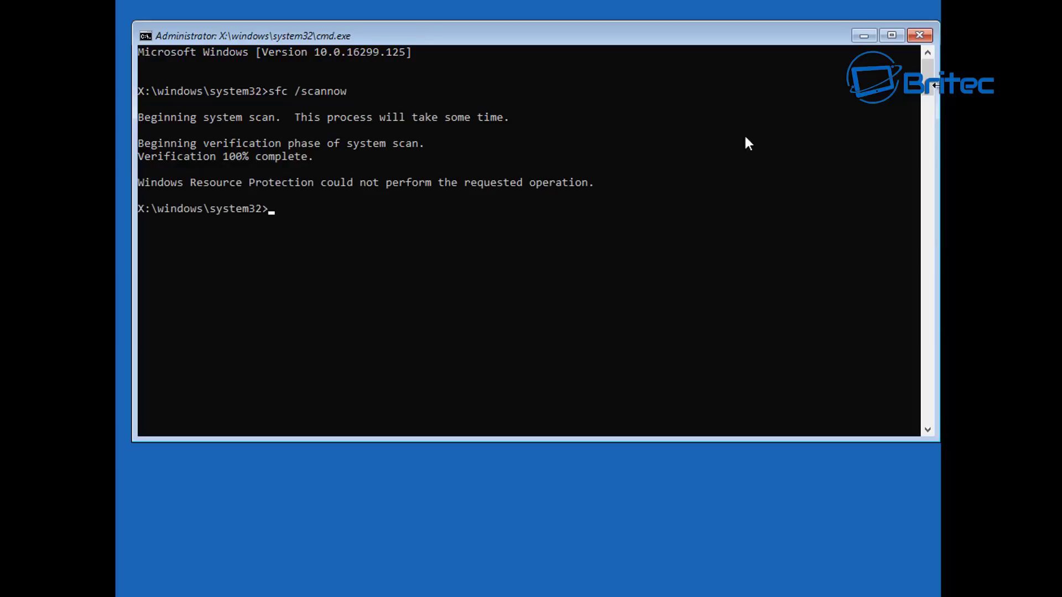
Enter the image repair command "dism /online / Clean-Image /RestoreHealth" at the prompt
{"action": "left_click", "coordinate": [578, 169]}
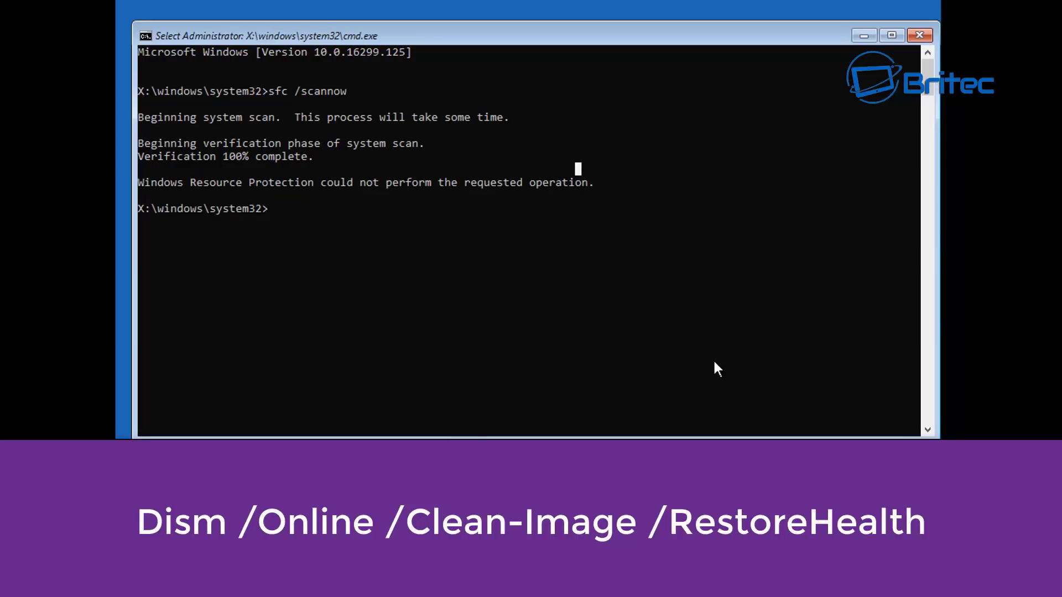
{"action": "type", "text": "dism"}
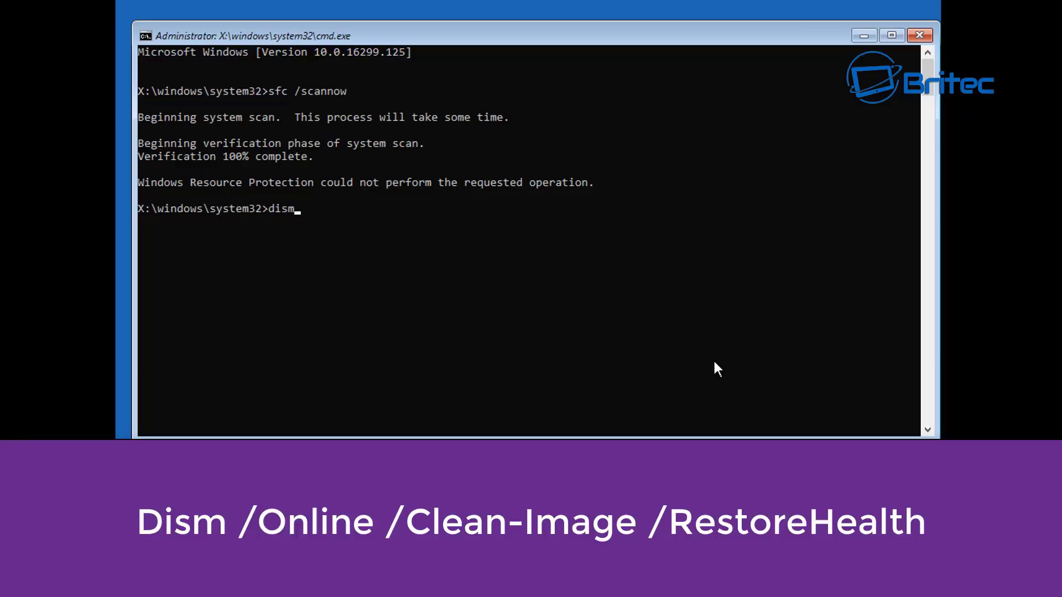
{"action": "type", "text": " /online / Clean-"}
{"action": "type", "text": "Image"}
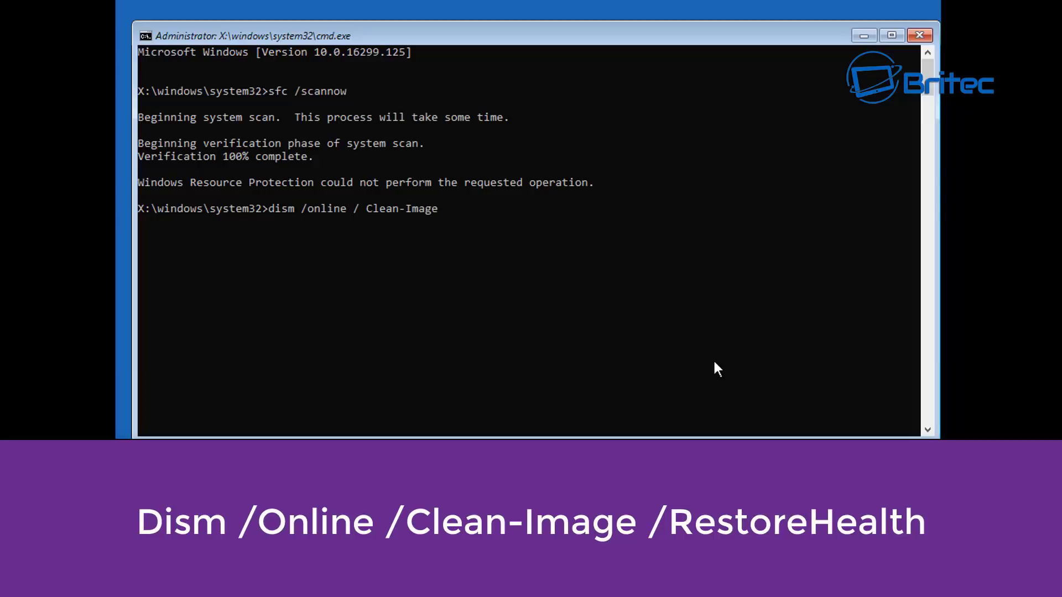
{"action": "type", "text": " /Restore"}
{"action": "key", "text": "BackSpace"}
{"action": "type", "text": "eHealth"}
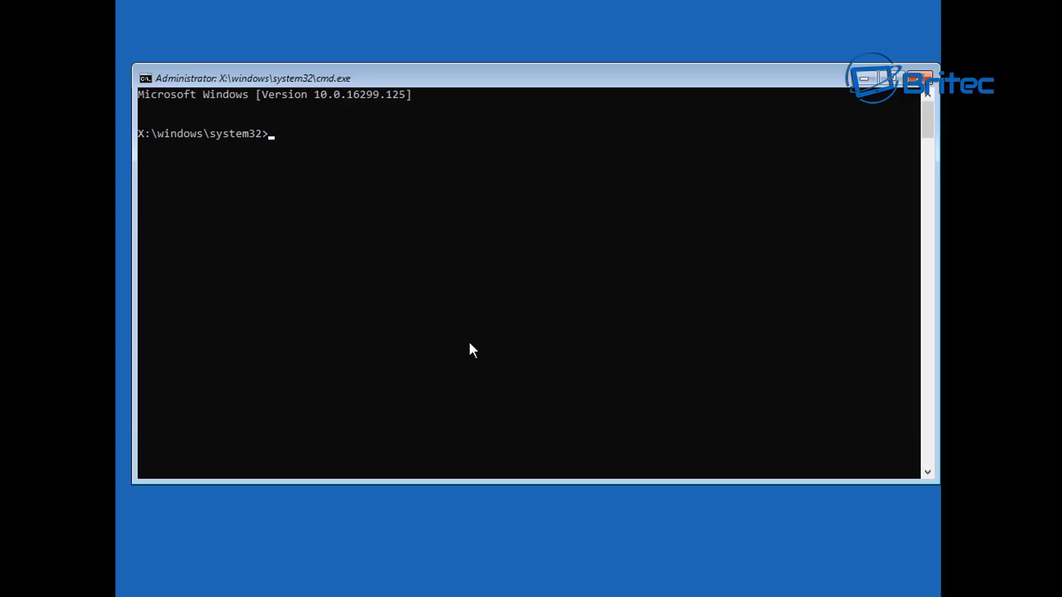
Switch the command prompt to drive D: and list its directory contents with dir
{"action": "type", "text": "d:"}
{"action": "key", "text": "Return"}
{"action": "type", "text": "dir"}
{"action": "key", "text": "Return"}
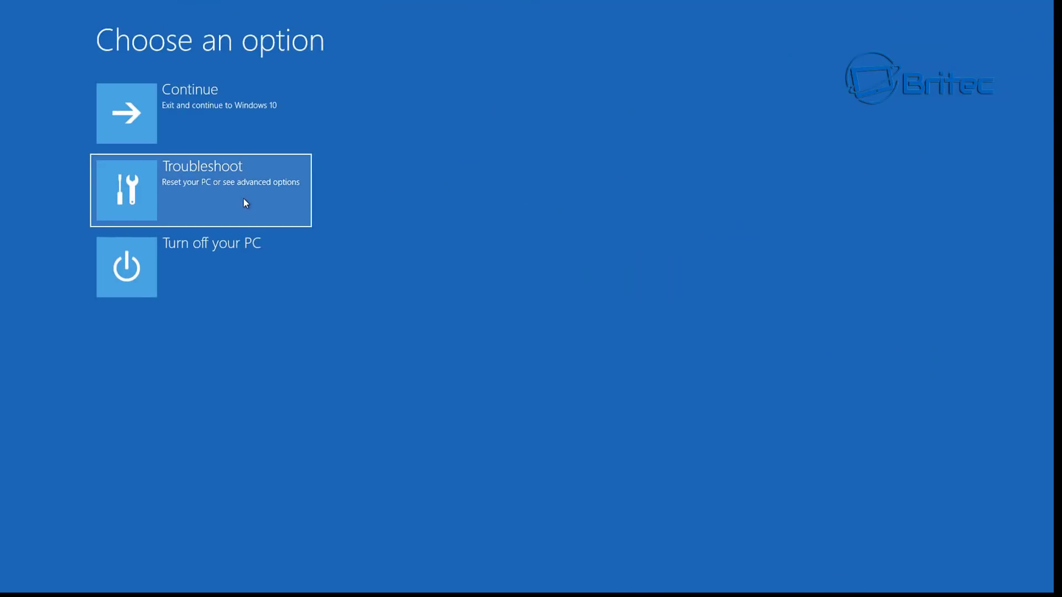
Open System Image Recovery from the advanced troubleshooting options
{"action": "left_click", "coordinate": [243, 199]}
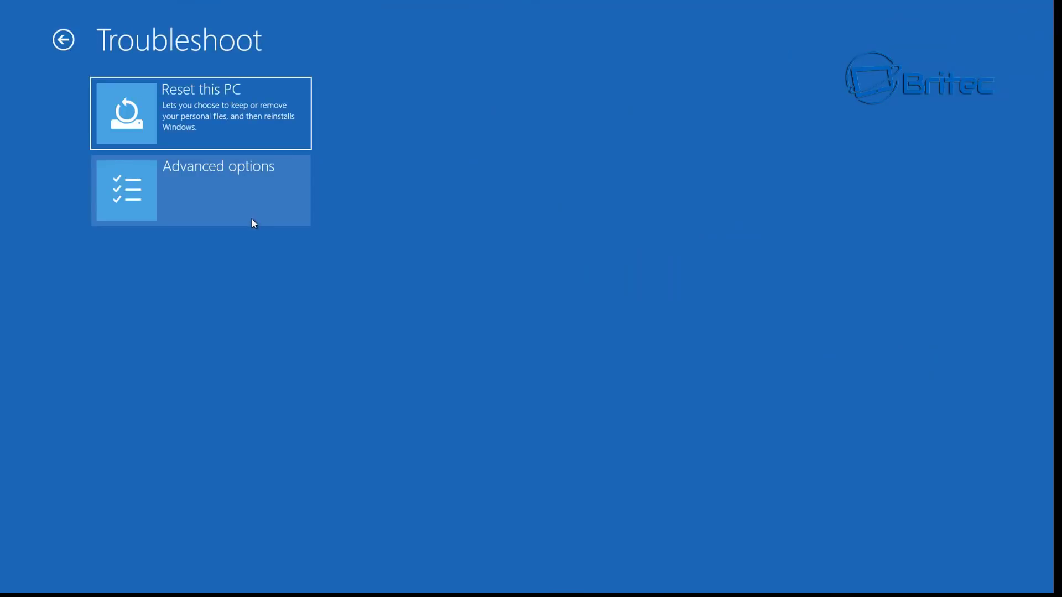
{"action": "left_click", "coordinate": [254, 222]}
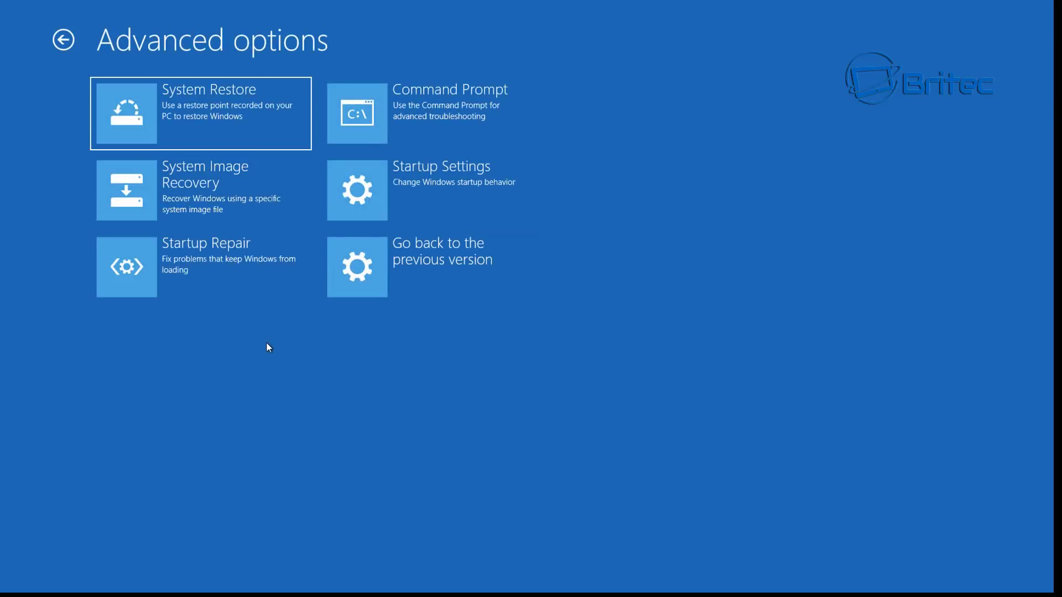
{"action": "left_click", "coordinate": [242, 187]}
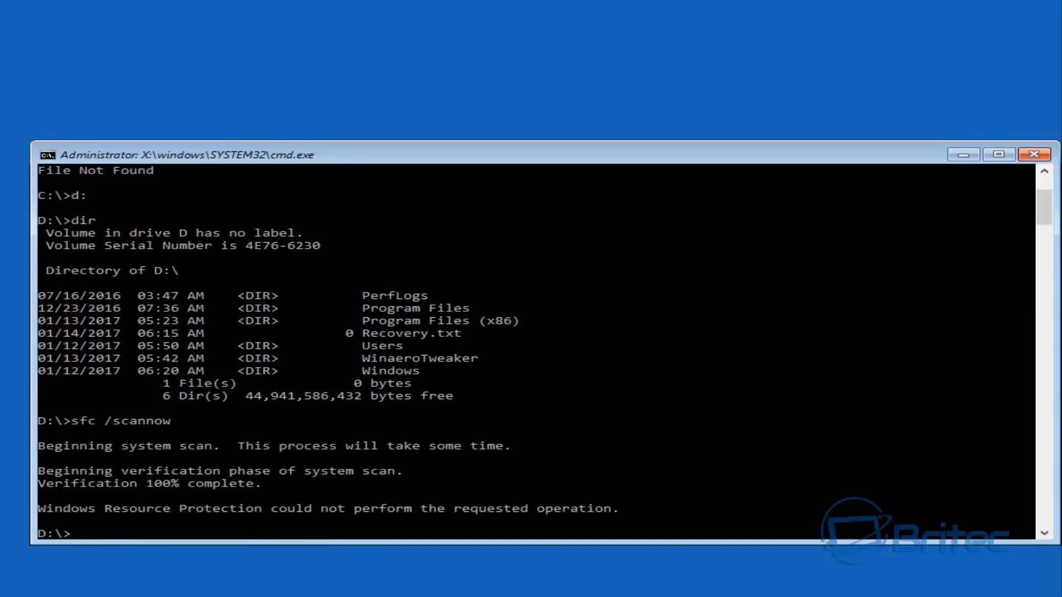
Run chkdsk /r on drive D: and agree to force a dismount of the volume
{"action": "left_click", "coordinate": [598, 283]}
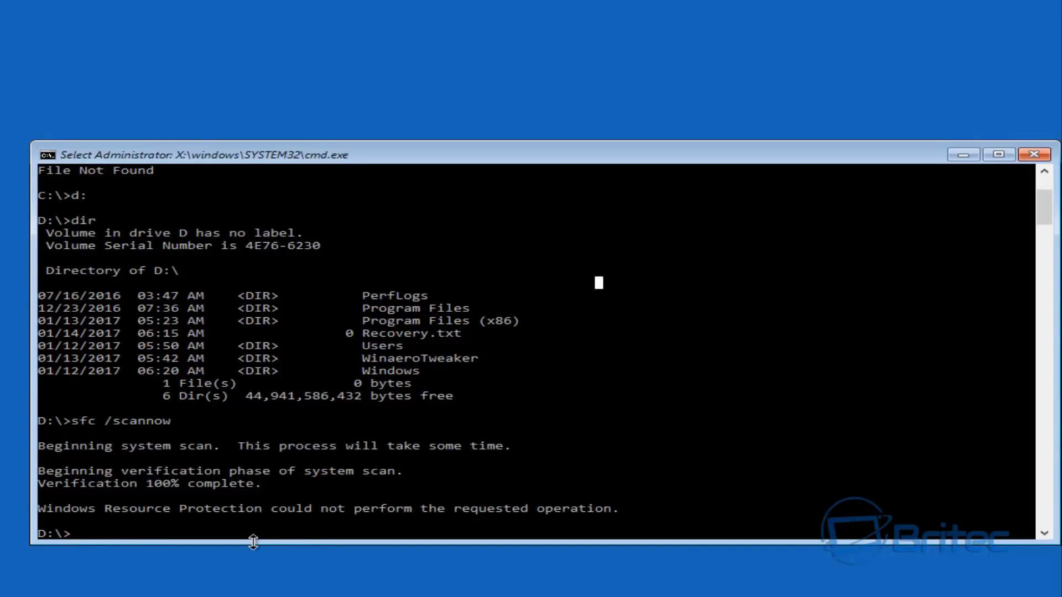
{"action": "type", "text": "chk"}
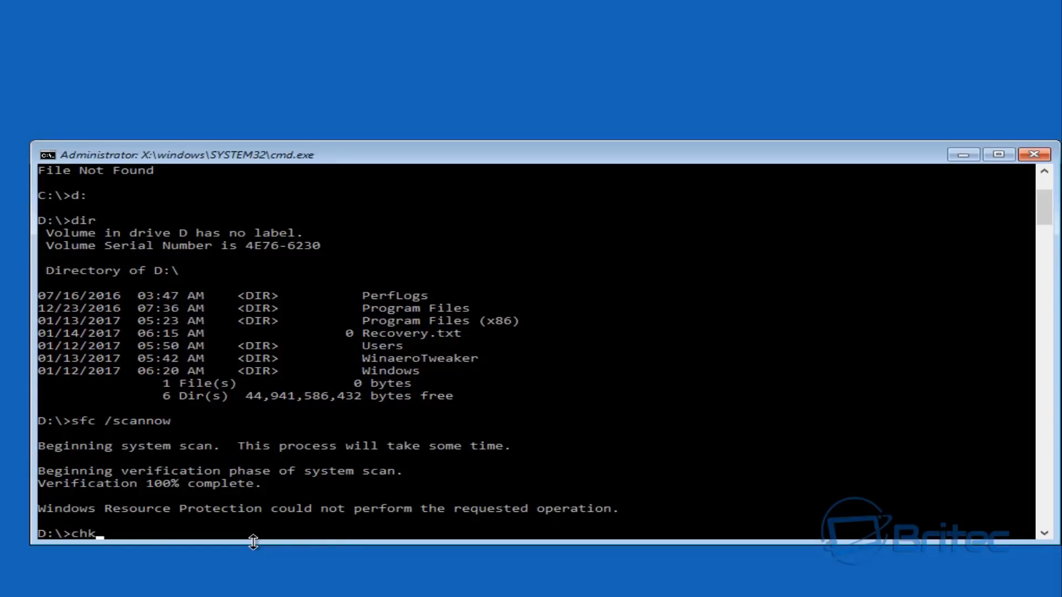
{"action": "type", "text": "dsk /r"}
{"action": "key", "text": "Return"}
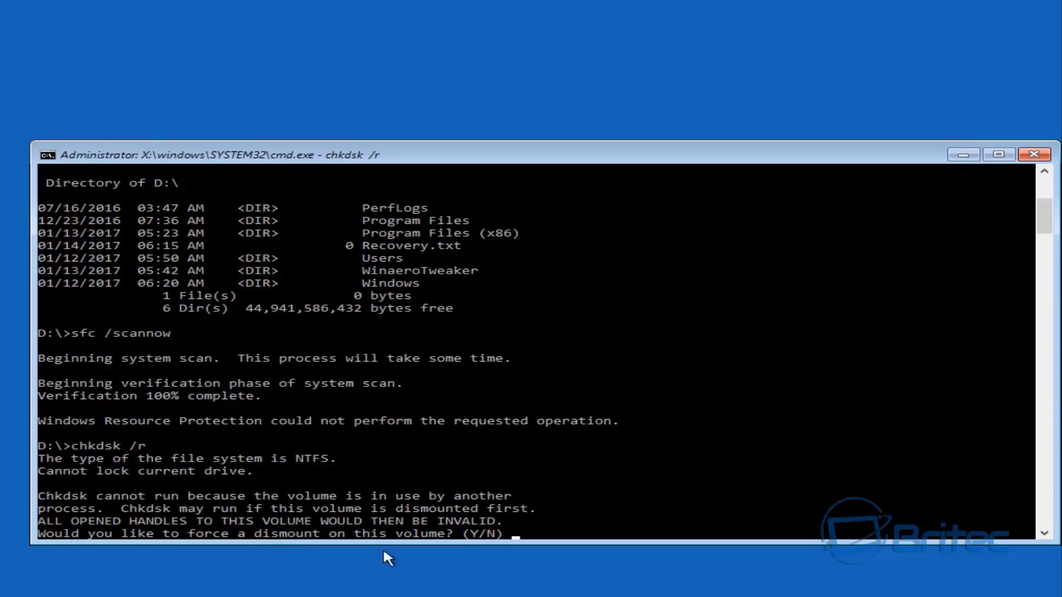
{"action": "type", "text": "y"}
{"action": "key", "text": "Return"}
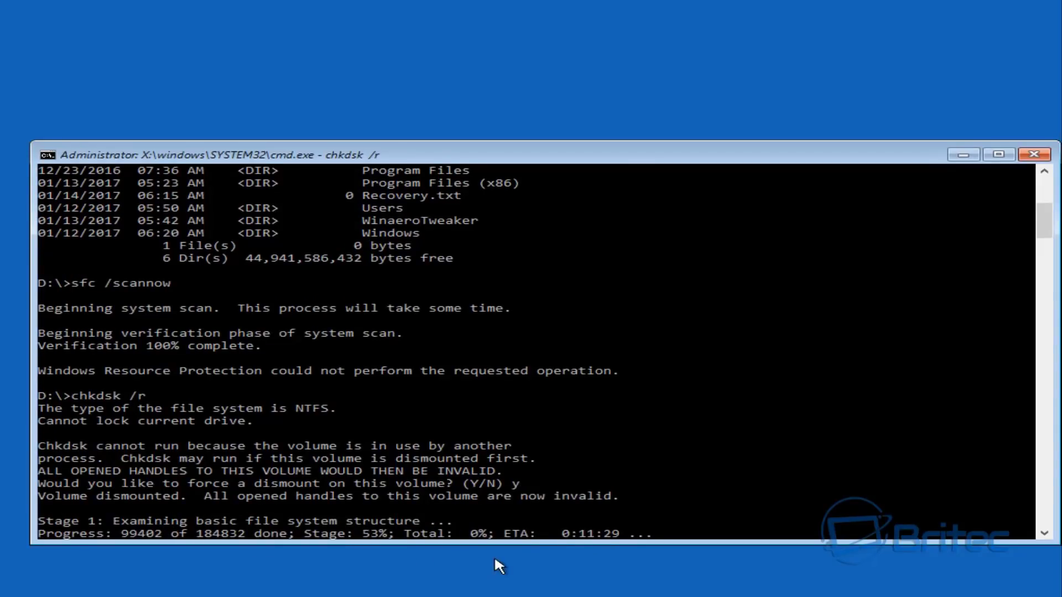
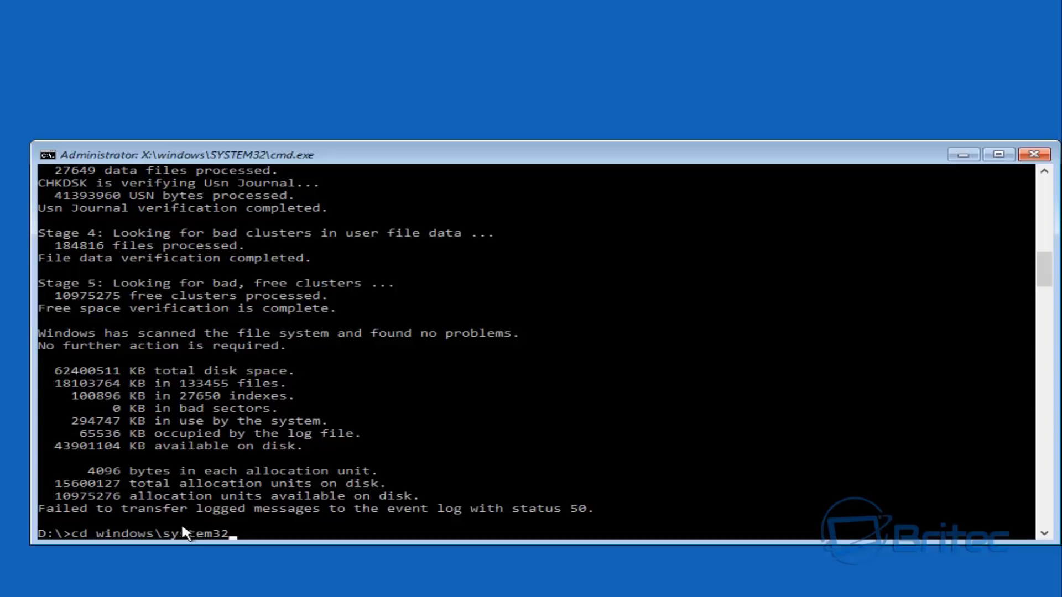
Change to the D:\Windows\System32\config\RegBack folder and list its contents with dir
{"action": "key", "text": "Return"}
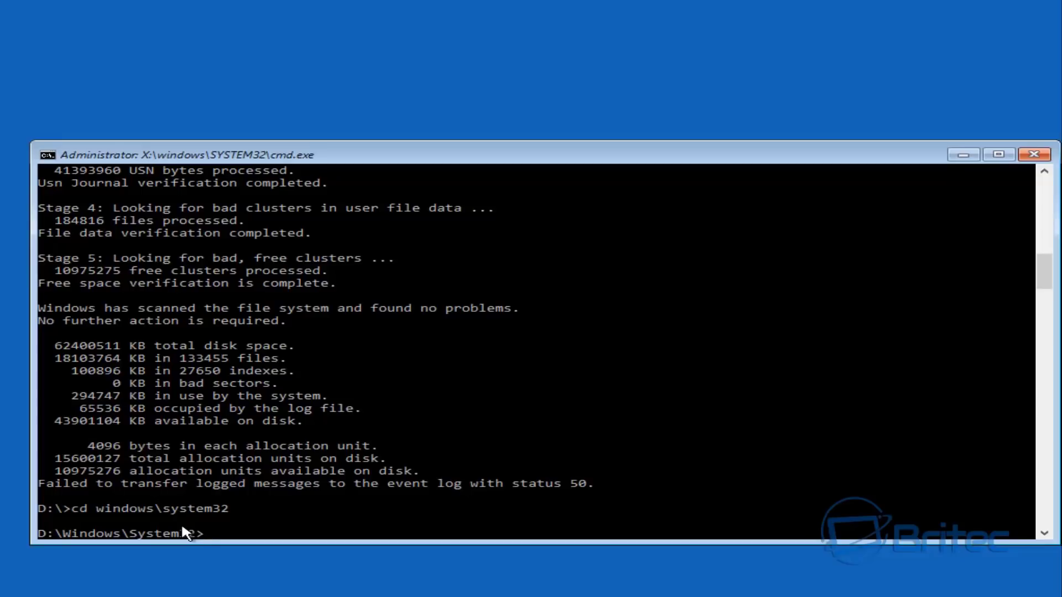
{"action": "type", "text": "c"}
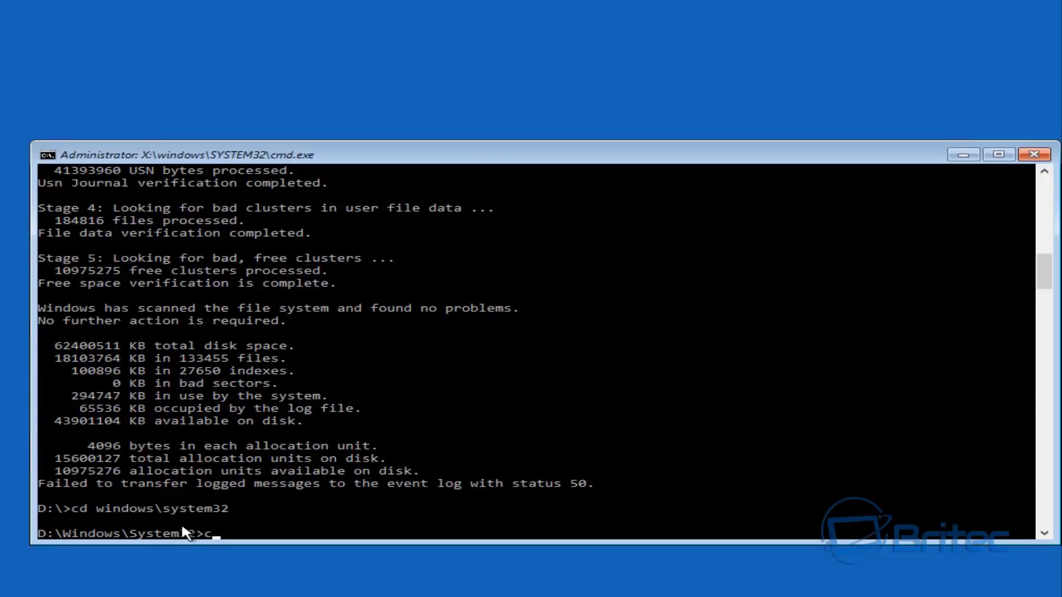
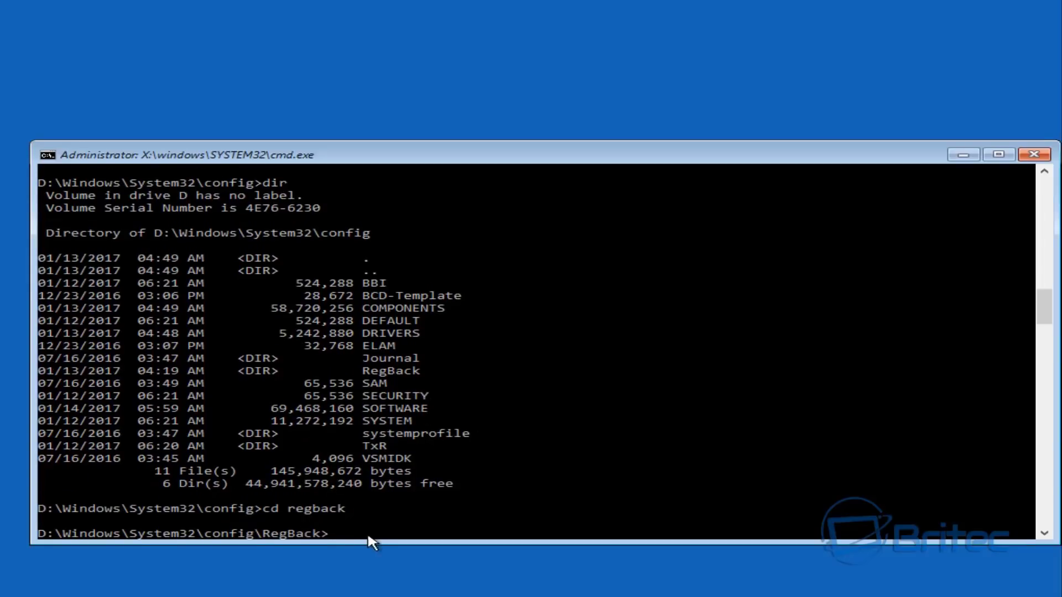
{"action": "type", "text": "dir"}
{"action": "key", "text": "Return"}
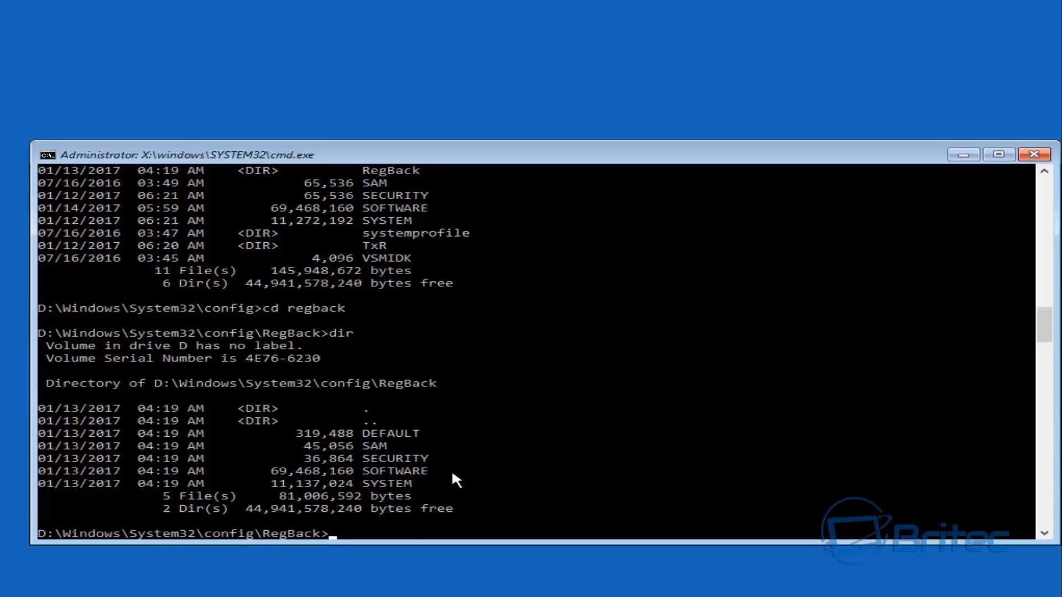
Compare the registry files in the config and RegBack listings and return to the config folder with cd.
{"action": "scroll", "coordinate": [452, 475], "scroll_direction": "up", "scroll_amount": 2}
{"action": "scroll", "coordinate": [417, 376], "scroll_direction": "up", "scroll_amount": 2}
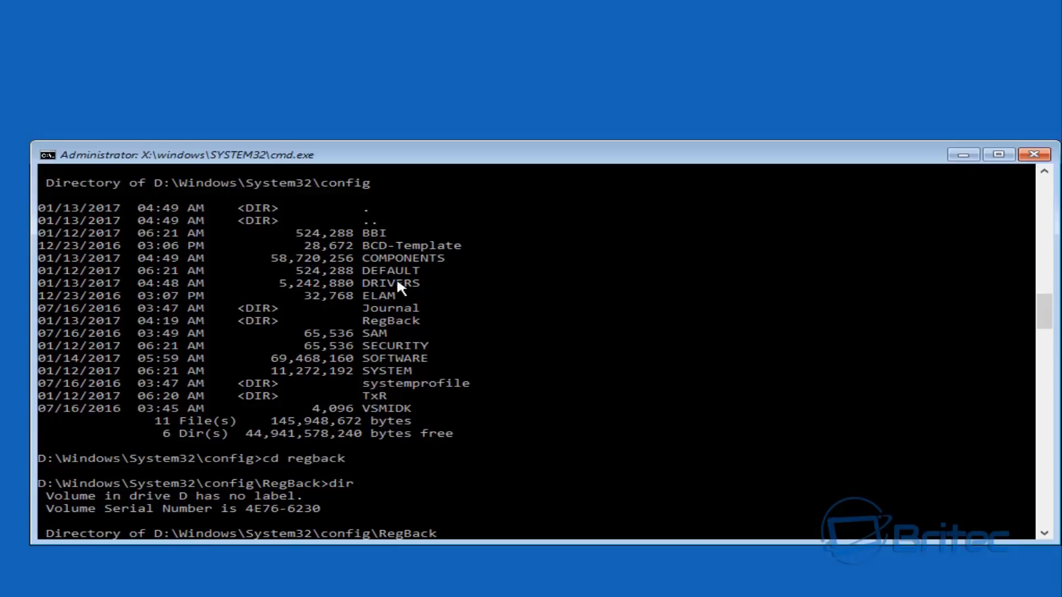
{"action": "scroll", "coordinate": [405, 355], "scroll_direction": "down", "scroll_amount": 4}
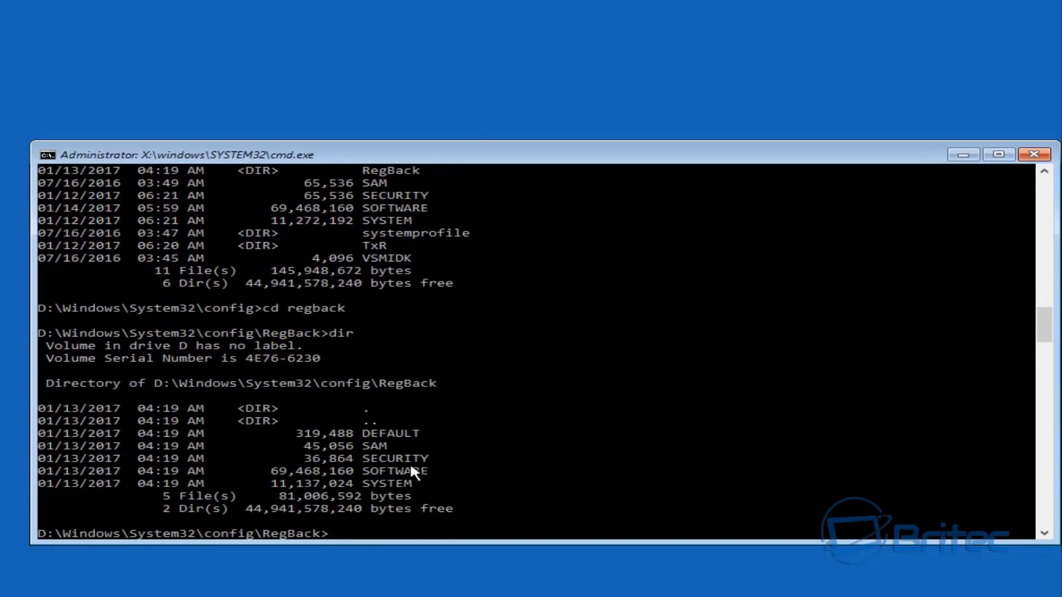
{"action": "scroll", "coordinate": [396, 470], "scroll_direction": "up", "scroll_amount": 5}
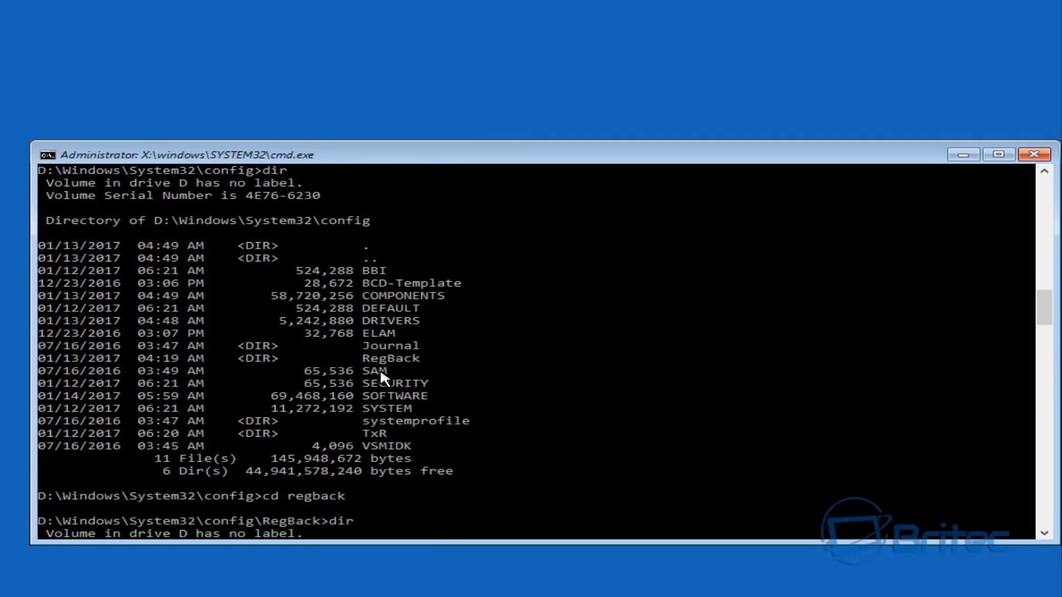
{"action": "scroll", "coordinate": [448, 428], "scroll_direction": "down", "scroll_amount": 6}
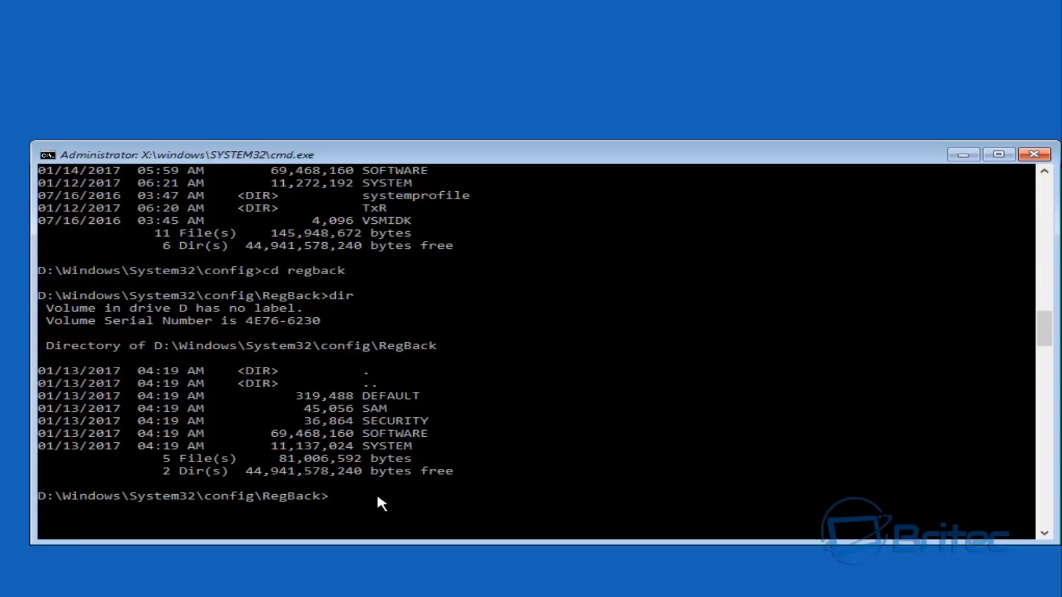
{"action": "type", "text": "cd.."}
{"action": "key", "text": "Return"}
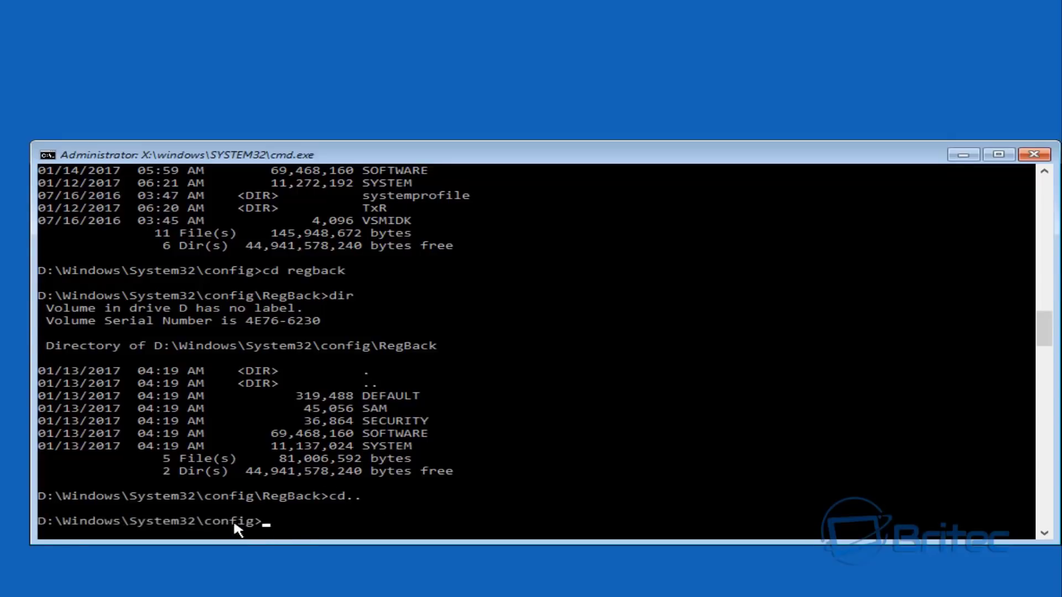
Rename the default, sam, security, software and system files in the config folder, adding the .bak extension to each with ren
{"action": "scroll", "coordinate": [473, 373], "scroll_direction": "up", "scroll_amount": 5}
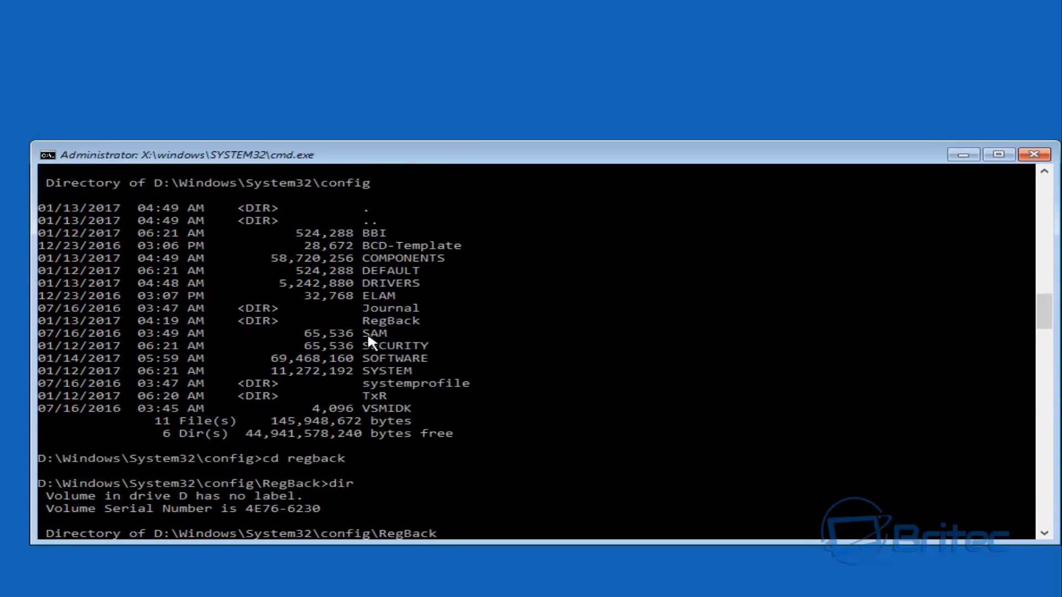
{"action": "scroll", "coordinate": [476, 416], "scroll_direction": "down", "scroll_amount": 5}
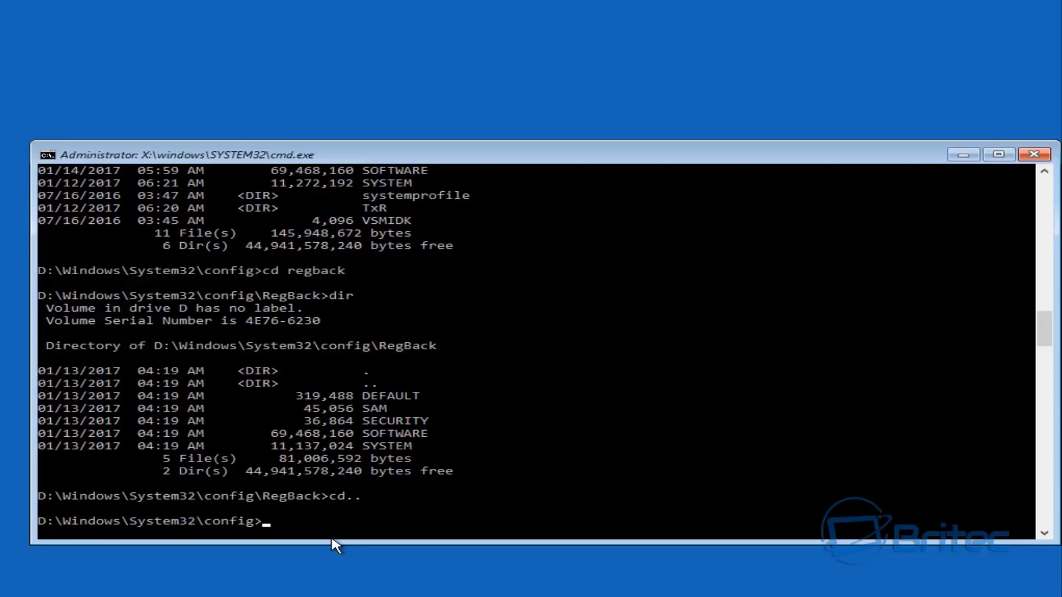
{"action": "type", "text": "ren default"}
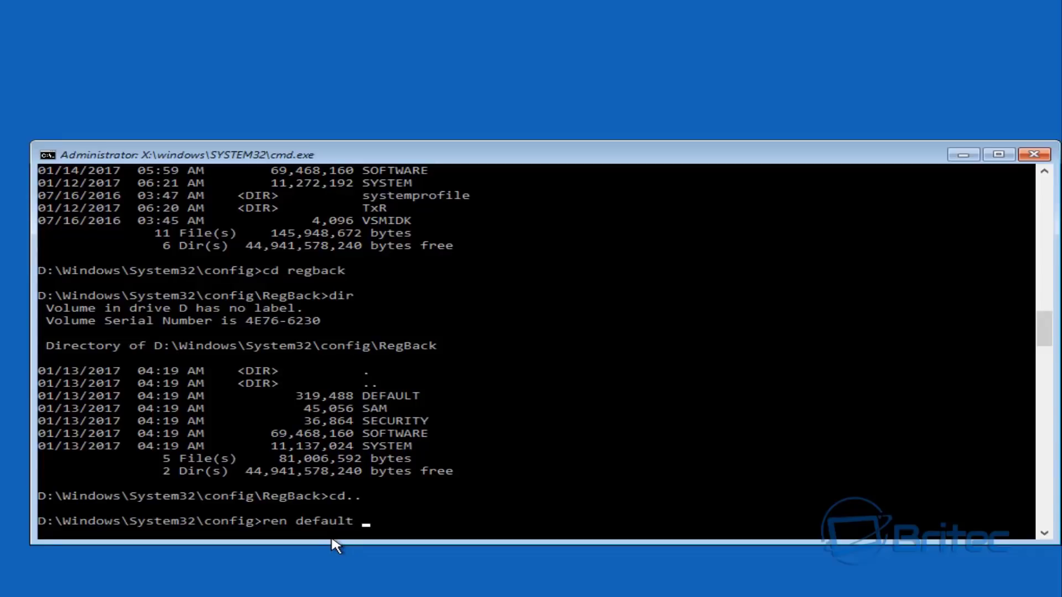
{"action": "type", "text": " defau"}
{"action": "type", "text": "lt.bak"}
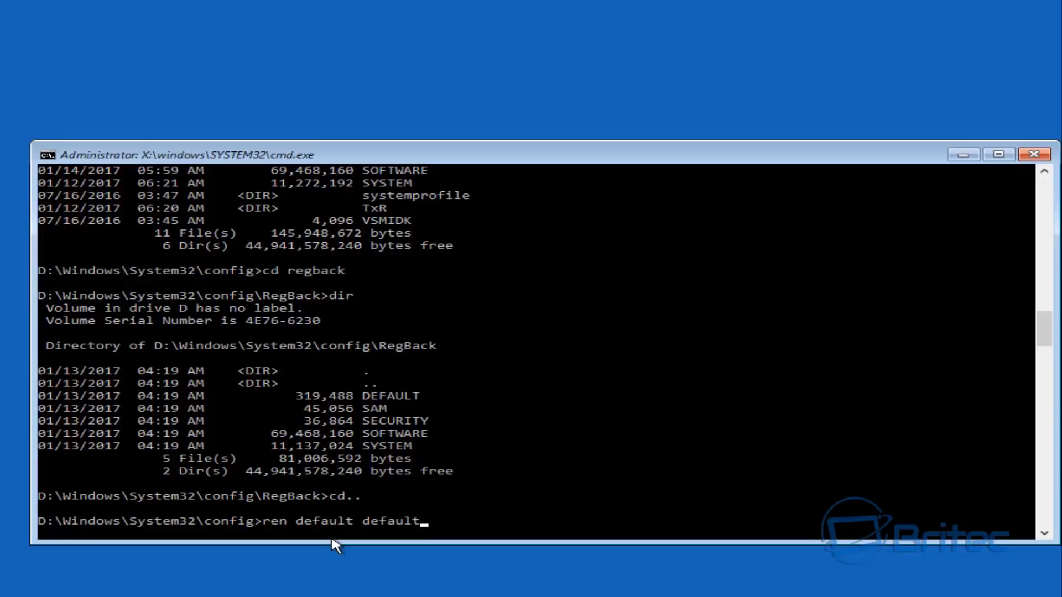
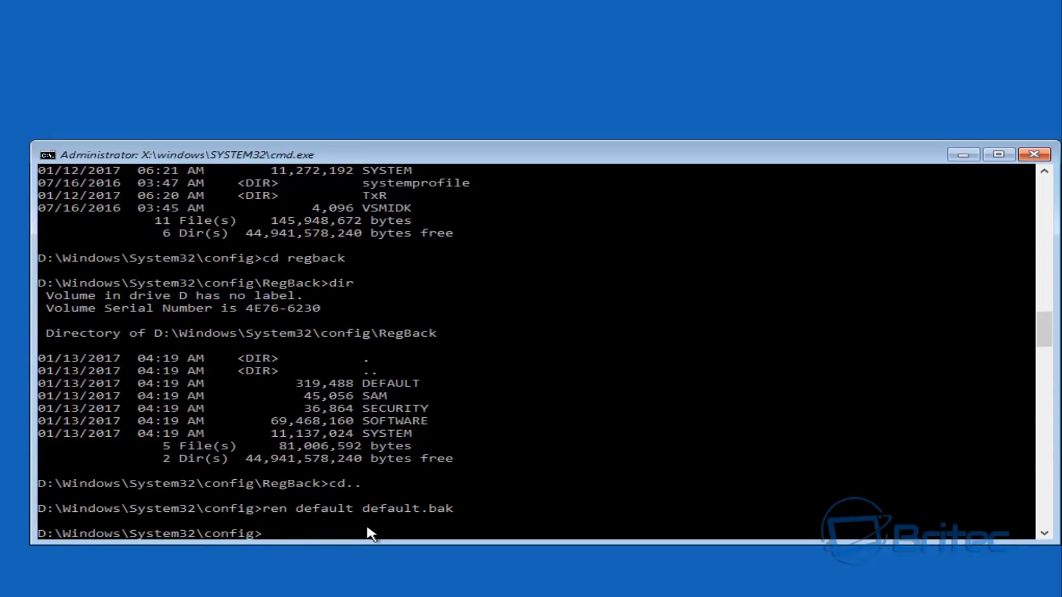
{"action": "type", "text": "ren sam sam.bak"}
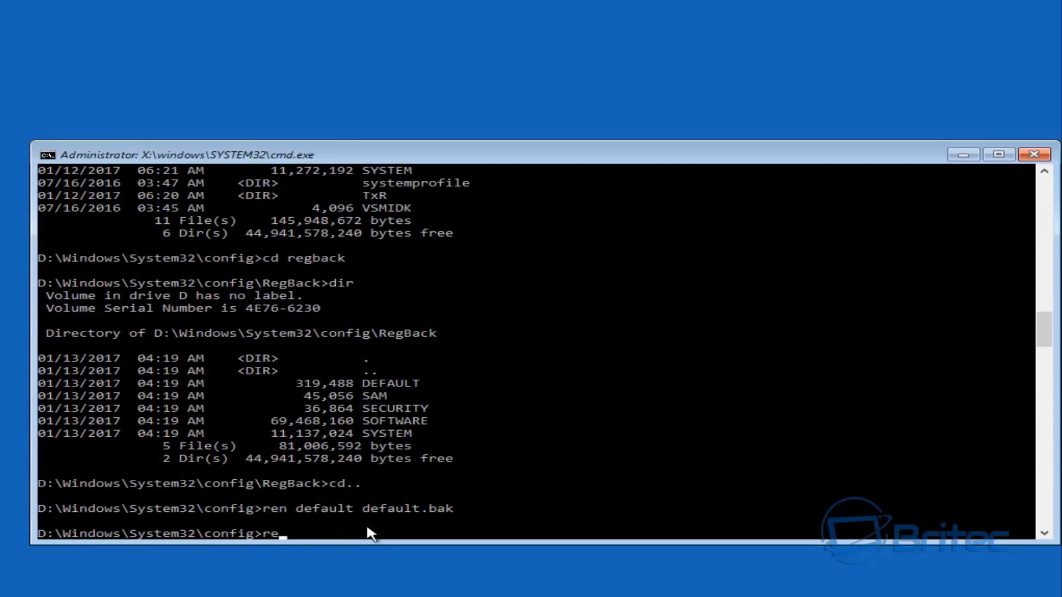
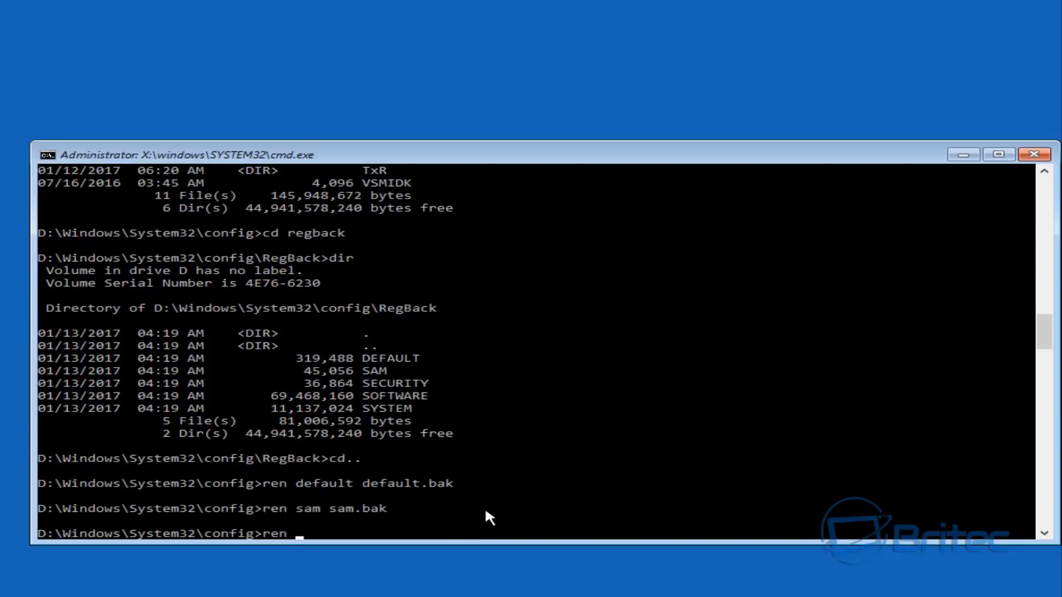
{"action": "type", "text": "security security.bak"}
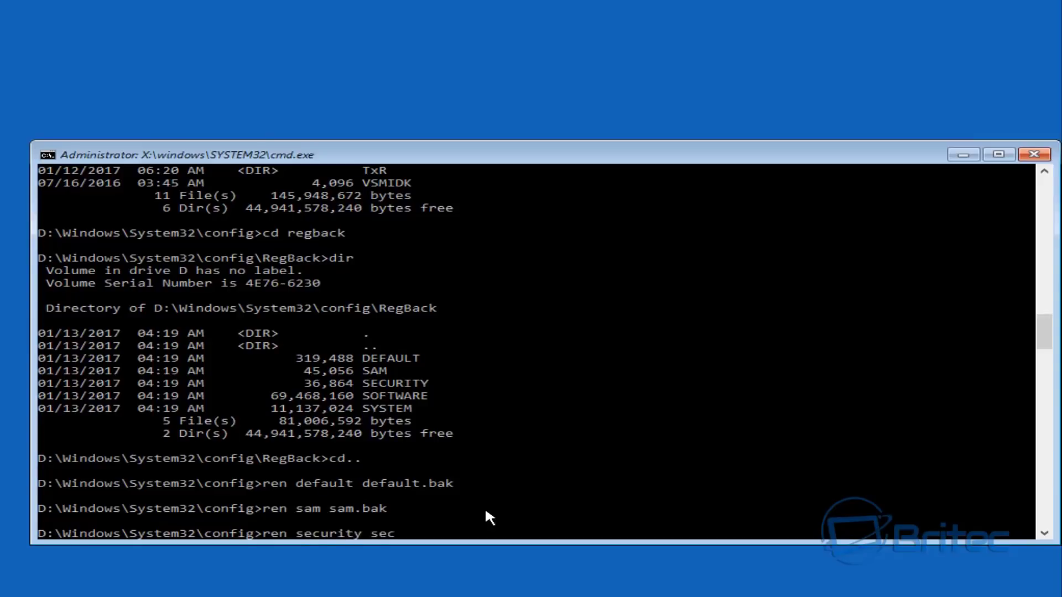
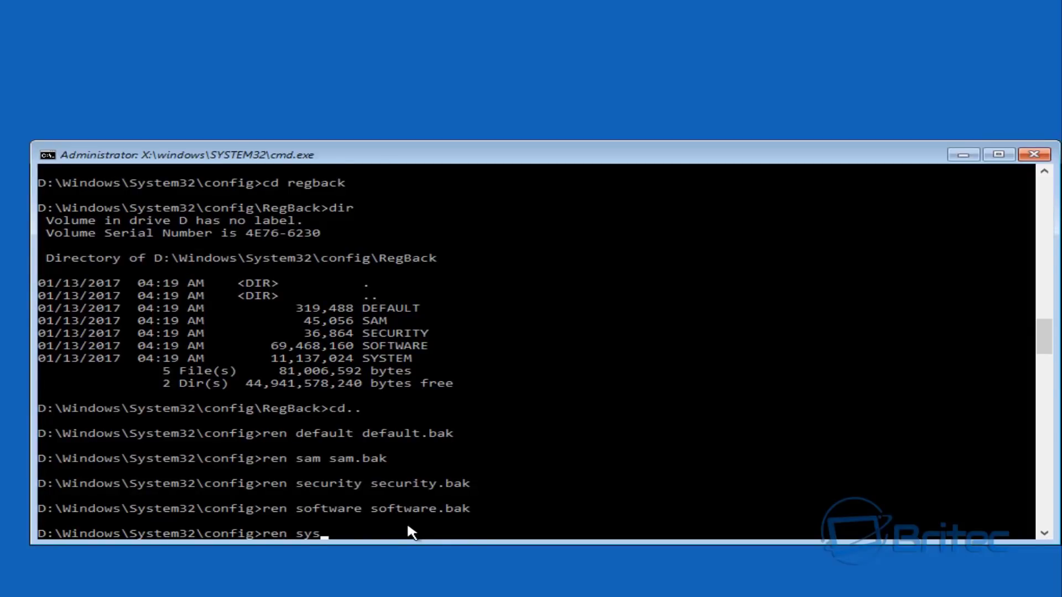
{"action": "type", "text": "system system.bak"}
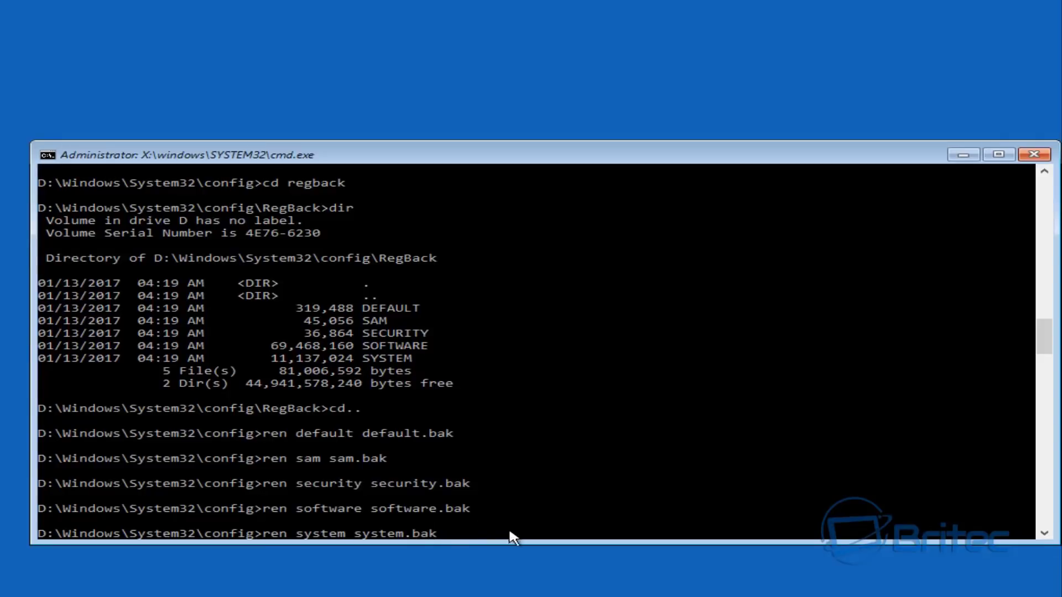
{"action": "key", "text": "Return"}
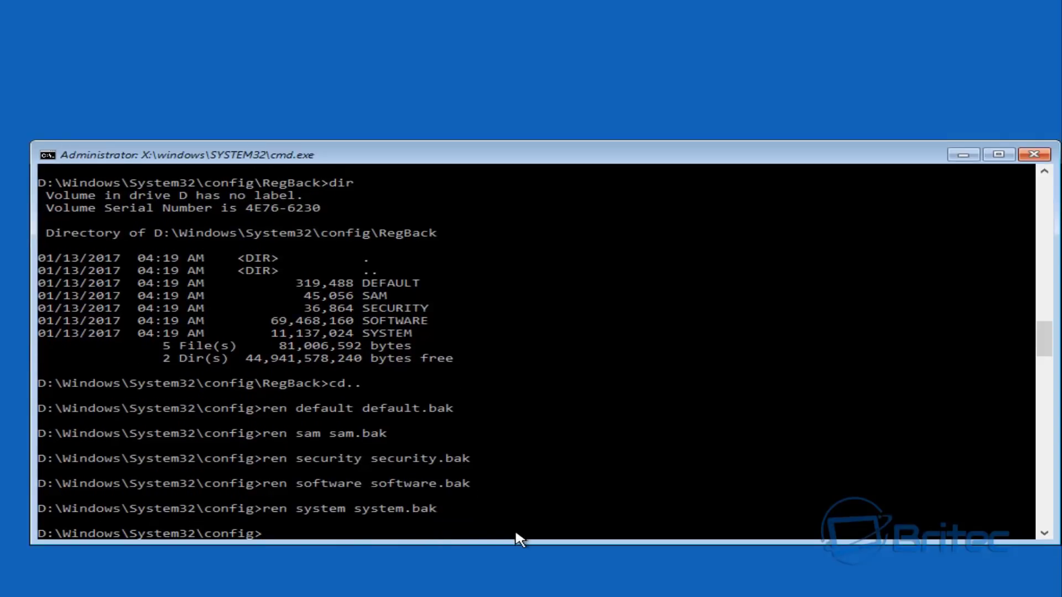
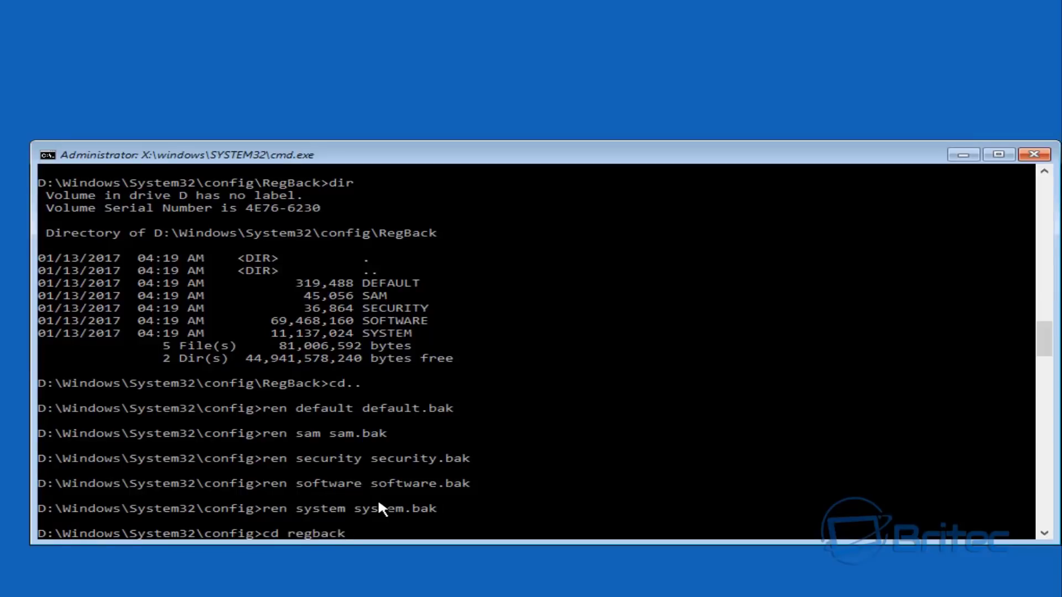
Change to the RegBack folder, list its files and copy them all to the parent config folder with "copy *.* .."
{"action": "key", "text": "Return"}
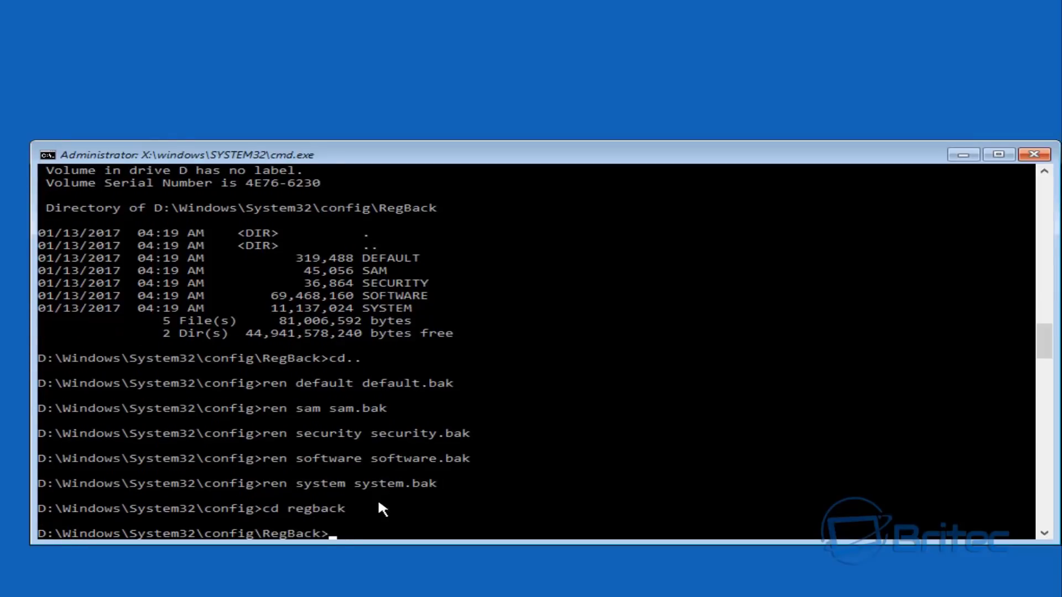
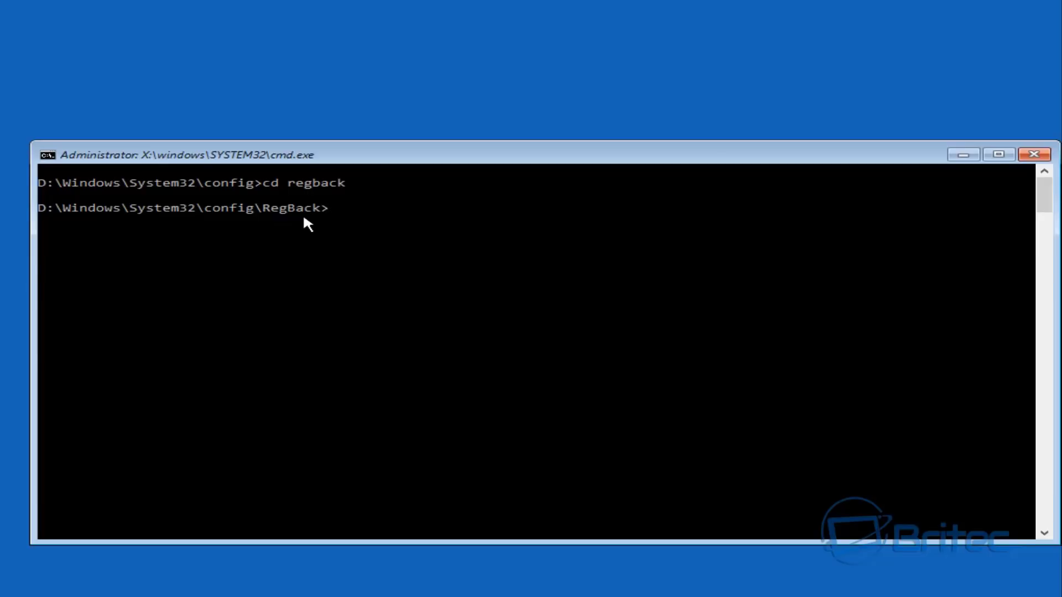
{"action": "type", "text": "dir"}
{"action": "key", "text": "Return"}
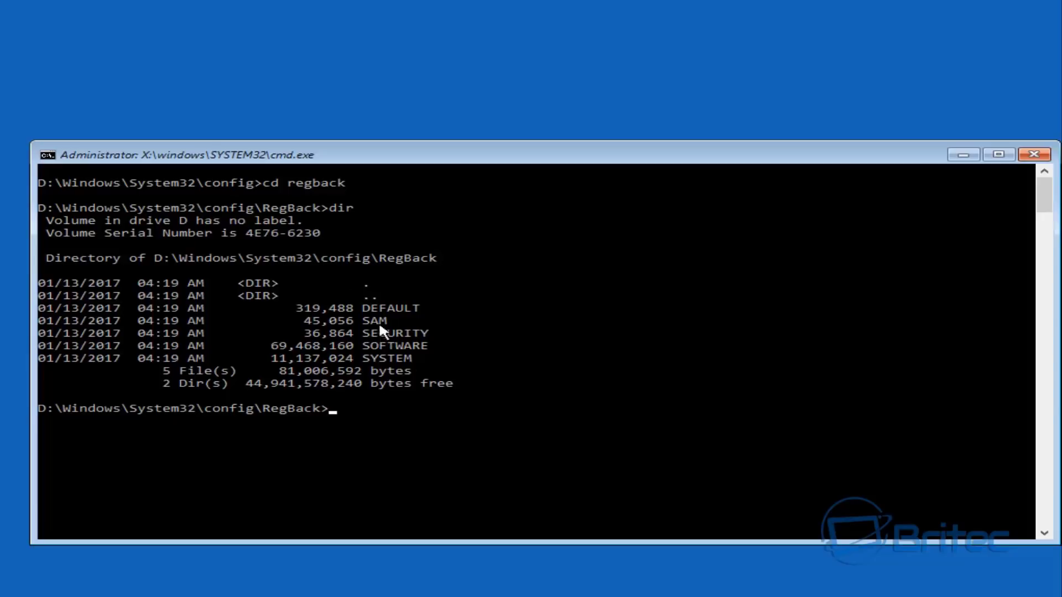
{"action": "type", "text": "copy *.*  .."}
{"action": "key", "text": "Return"}
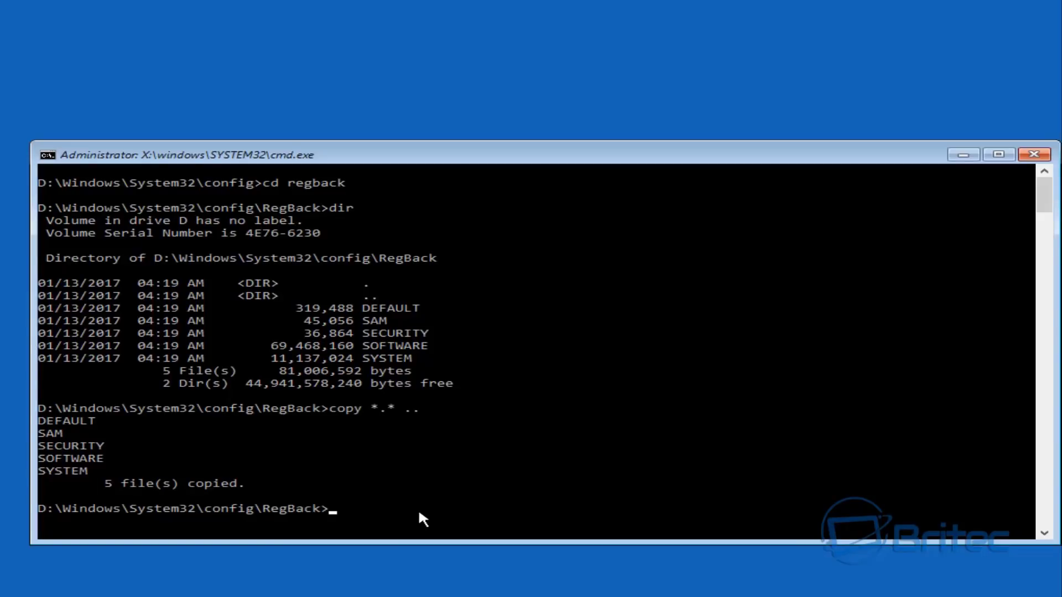
Return to the config folder with cd.. and list its contents with dir to check the copied registry files
{"action": "type", "text": "cd.."}
{"action": "key", "text": "Return"}
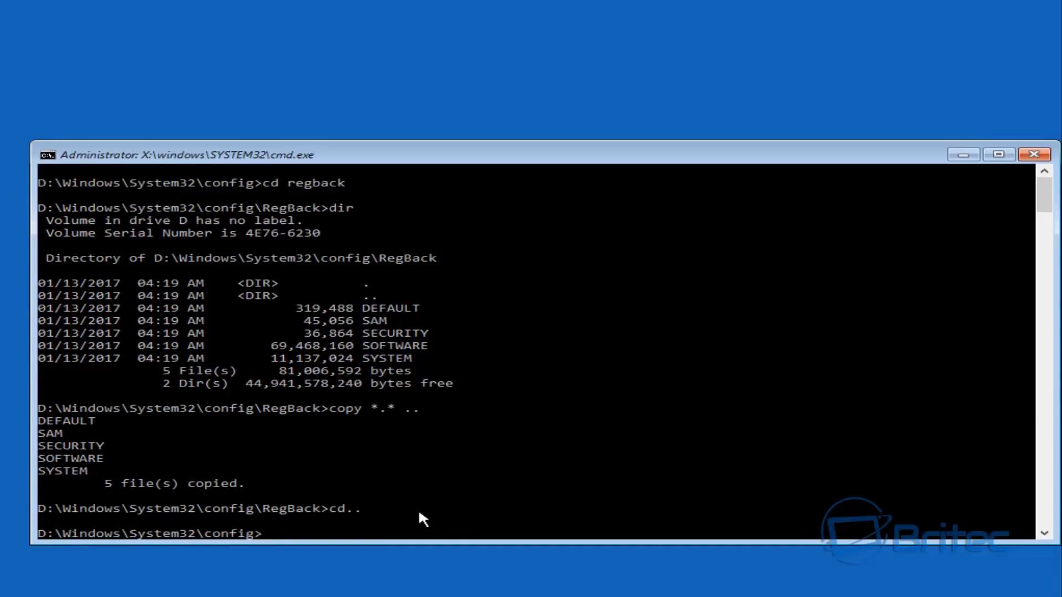
{"action": "type", "text": "dir"}
{"action": "key", "text": "Return"}
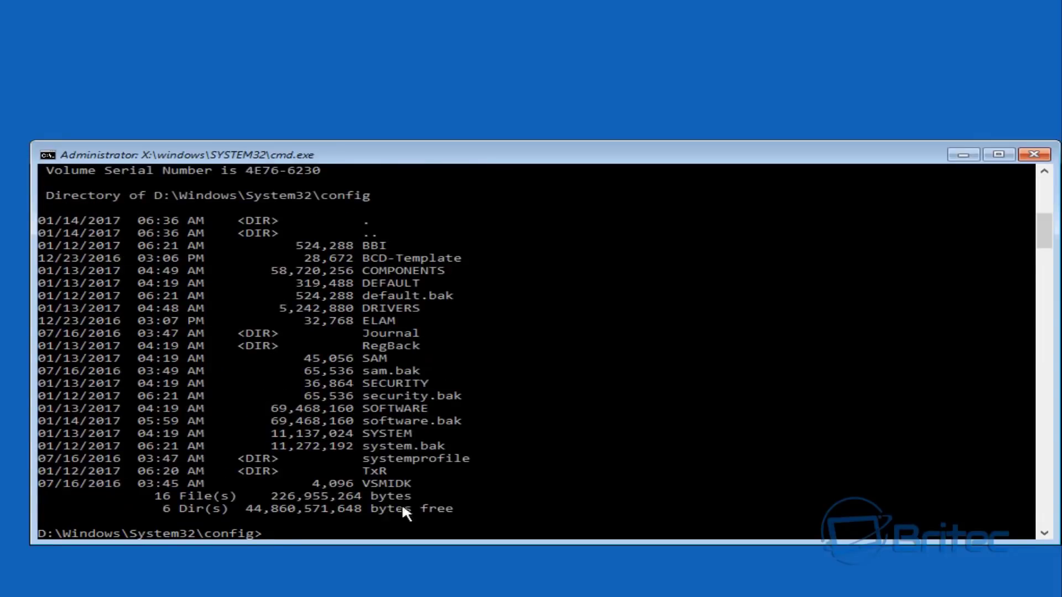
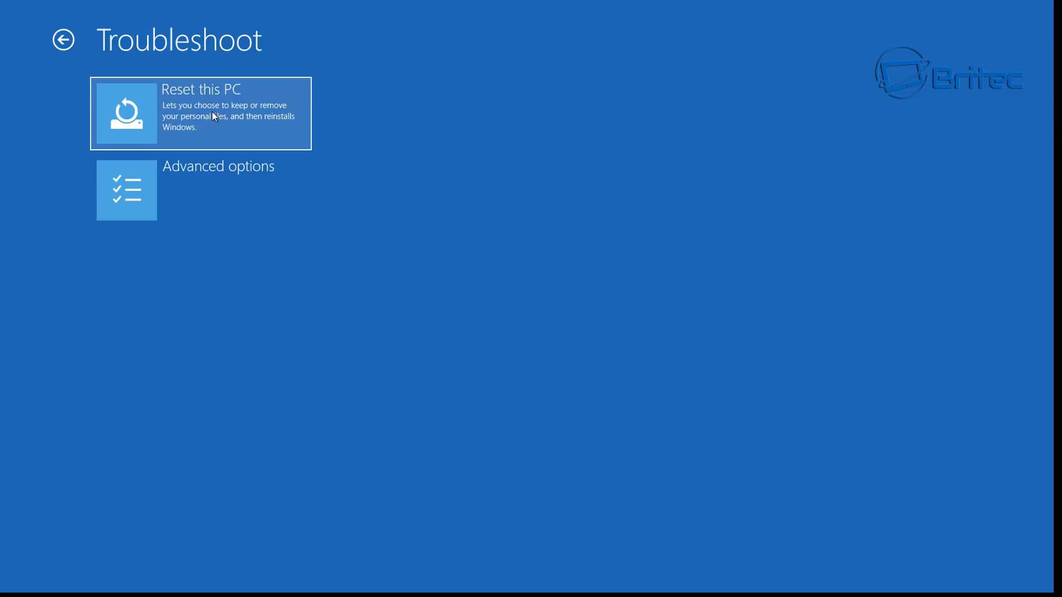
Open Reset this PC from the troubleshooting options and choose Remove everything
{"action": "left_click", "coordinate": [220, 116]}
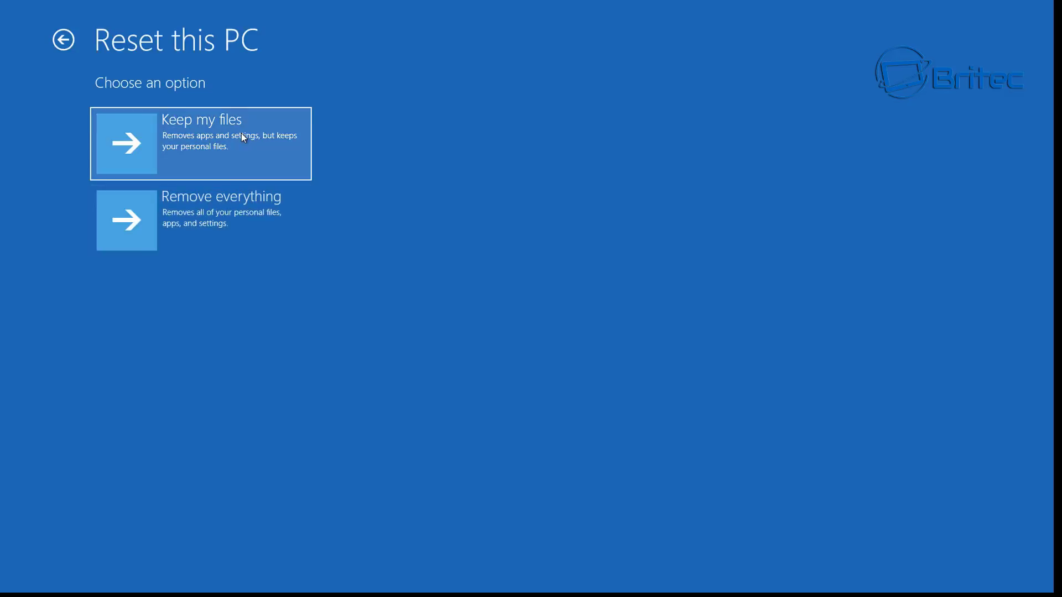
{"action": "left_click", "coordinate": [224, 233]}
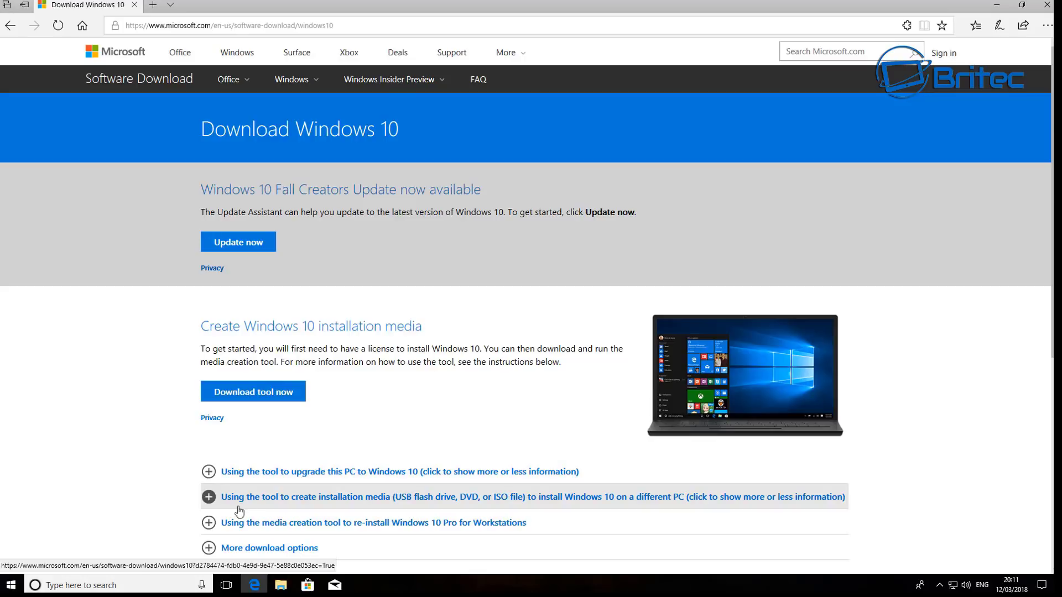
Examine the download page's instructions for creating Windows 10 installation media for a different PC, and close the browser
{"action": "left_click", "coordinate": [208, 500]}
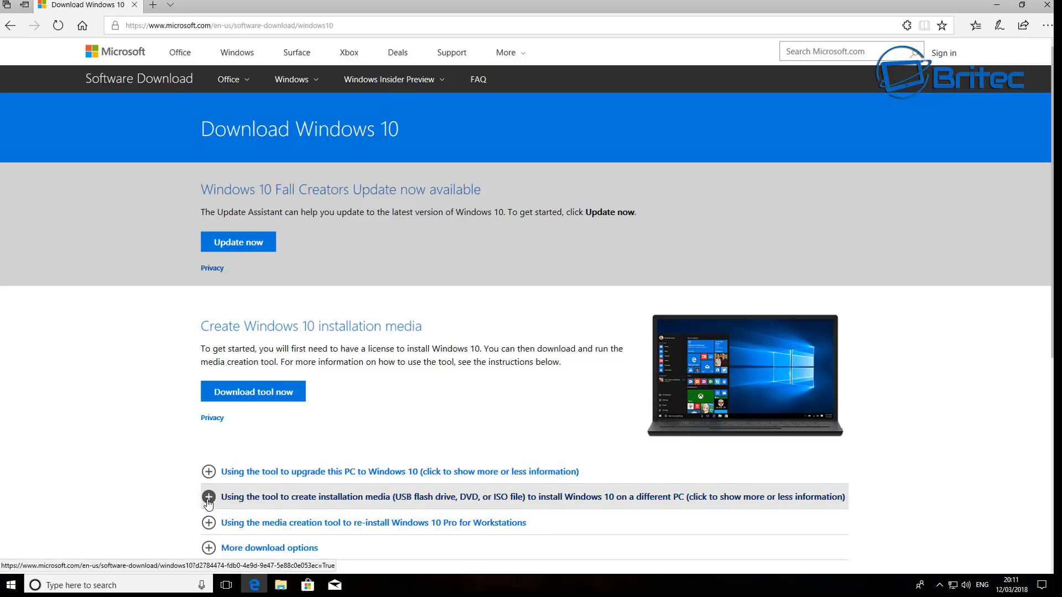
{"action": "scroll", "coordinate": [460, 491], "scroll_direction": "down", "scroll_amount": 4}
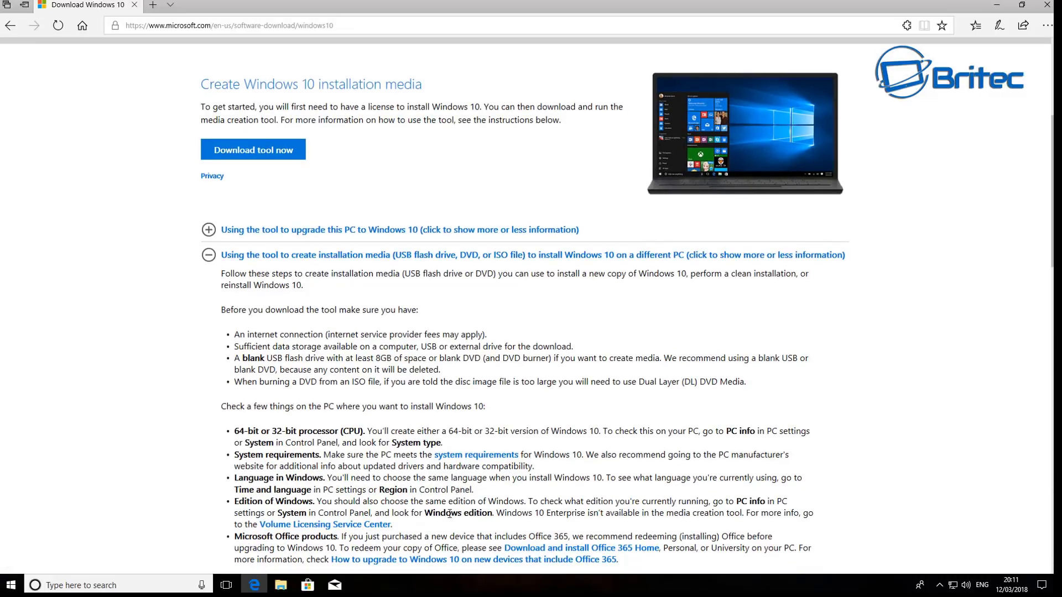
{"action": "scroll", "coordinate": [402, 505], "scroll_direction": "down", "scroll_amount": 2}
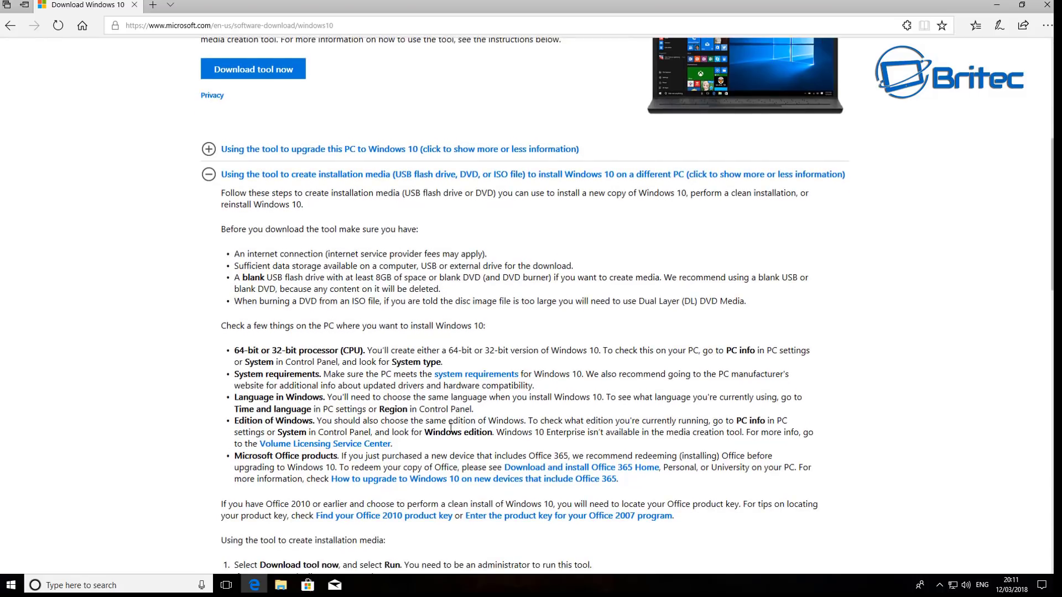
{"action": "scroll", "coordinate": [269, 425], "scroll_direction": "up", "scroll_amount": 4}
{"action": "left_click", "coordinate": [208, 423]}
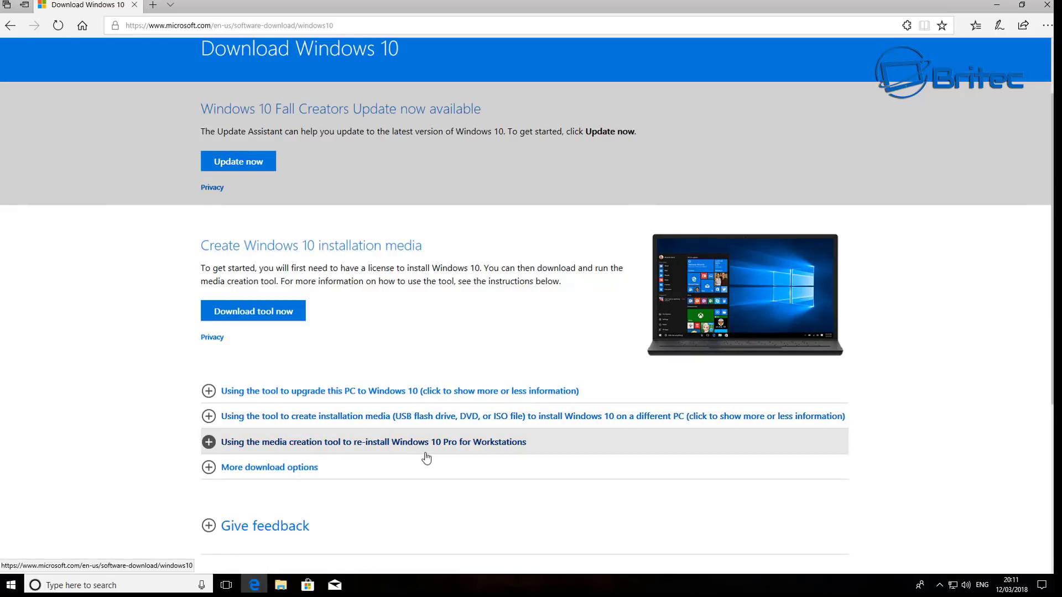
{"action": "scroll", "coordinate": [335, 462], "scroll_direction": "up", "scroll_amount": 2}
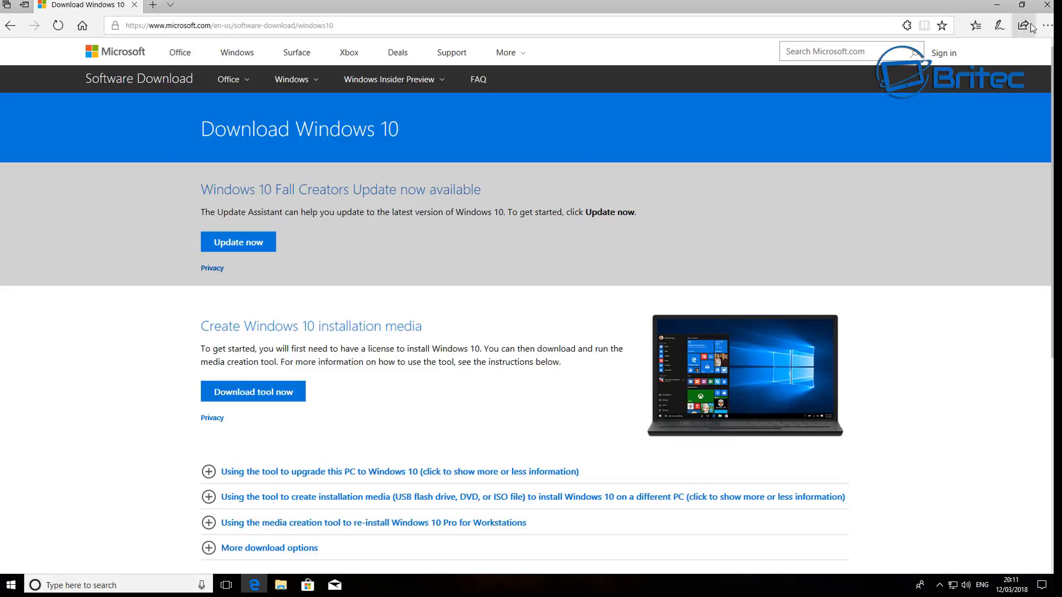
{"action": "left_click", "coordinate": [1046, 5]}
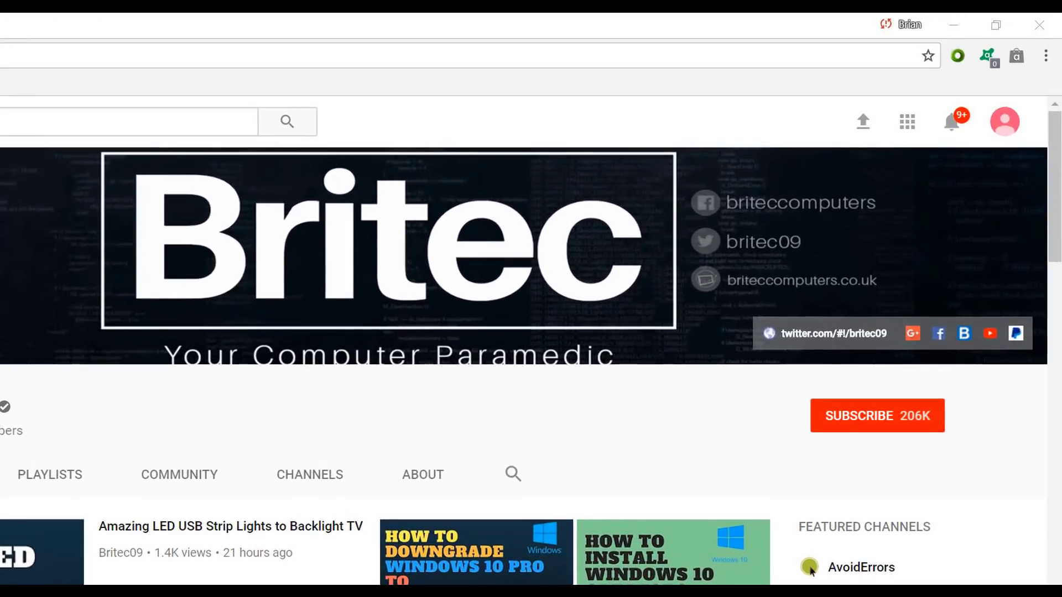
Subscribe to the Britec channel on YouTube
{"action": "left_click", "coordinate": [891, 430]}
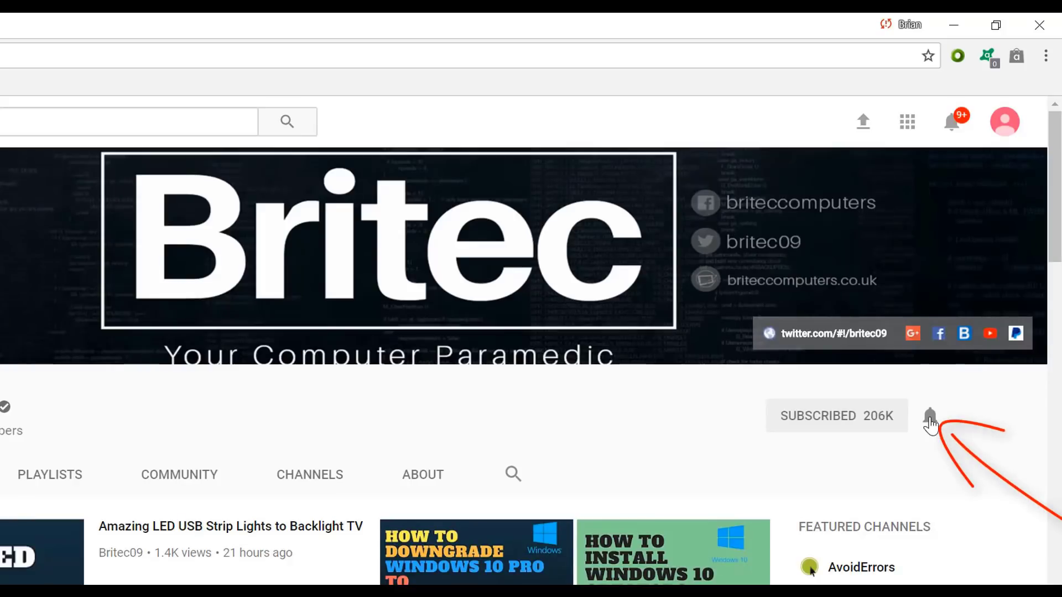